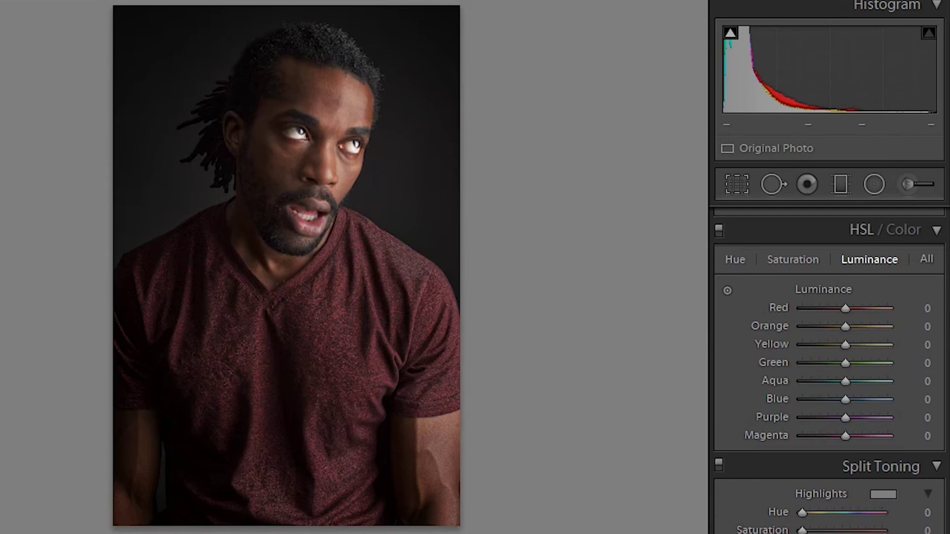
Step: Try a Split Toning highlights tint with hue 274 and saturation 50, and reset both values to 0
scroll(829, 371, "down", 5)
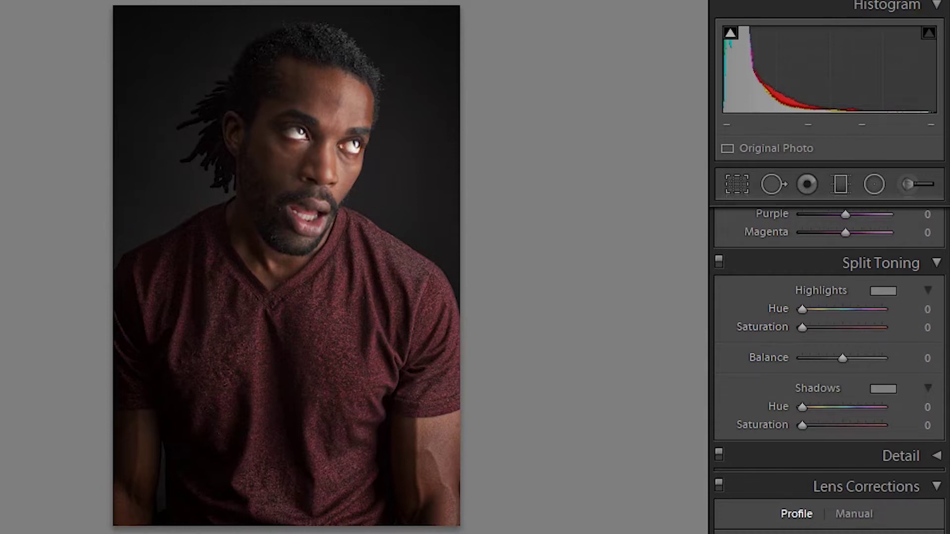
left_click(883, 291)
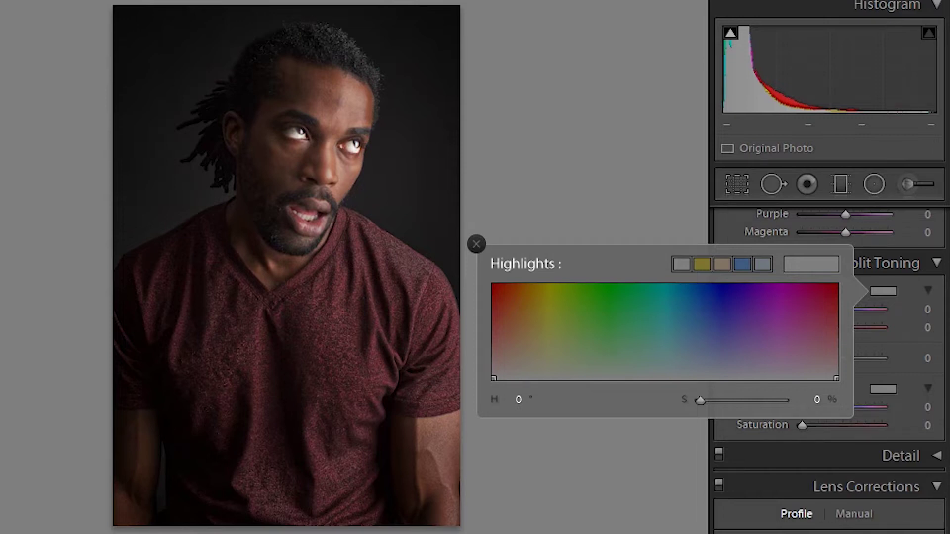
key("Escape")
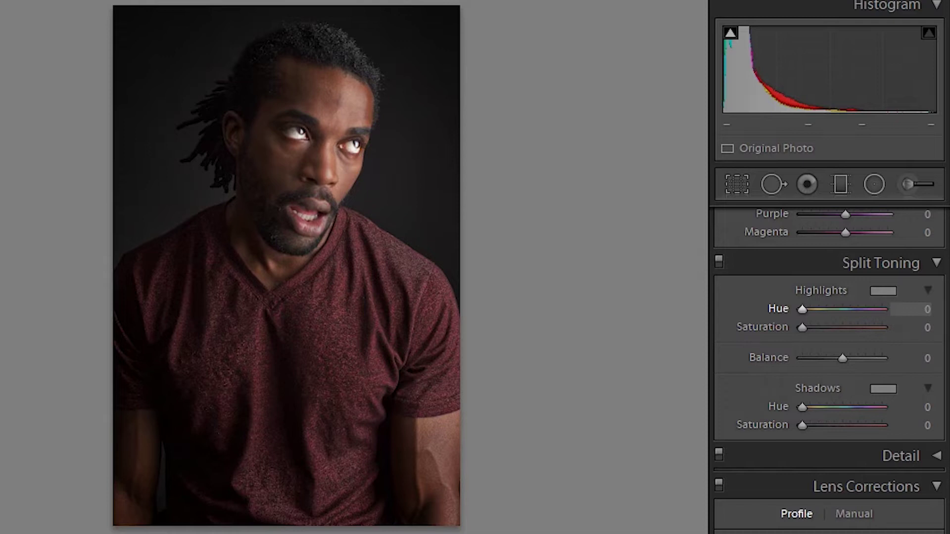
left_click_drag(802, 309, 878, 310)
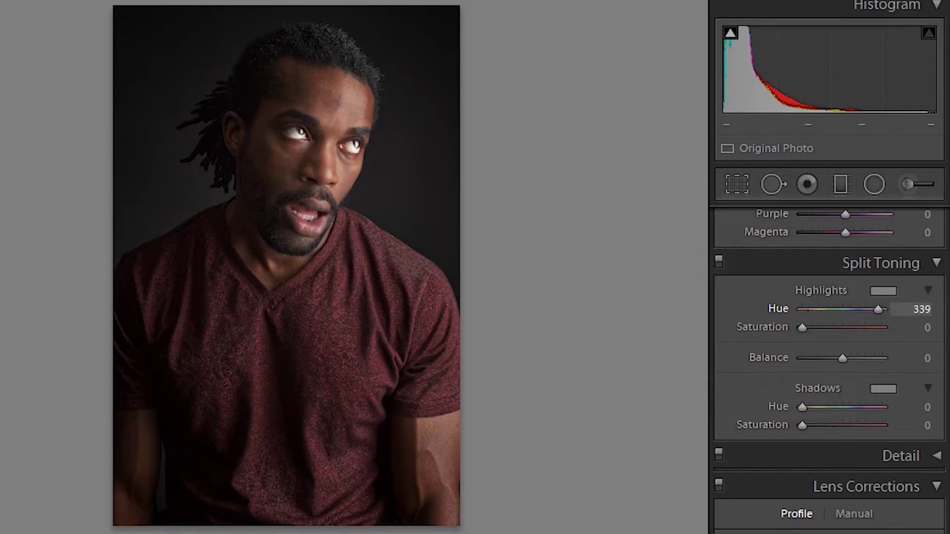
left_click_drag(878, 309, 842, 327)
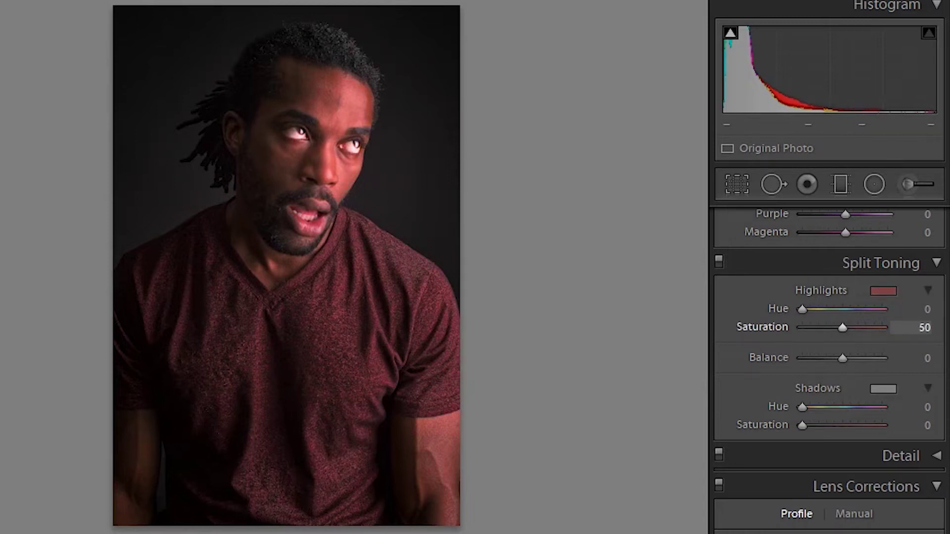
left_click_drag(802, 309, 863, 309)
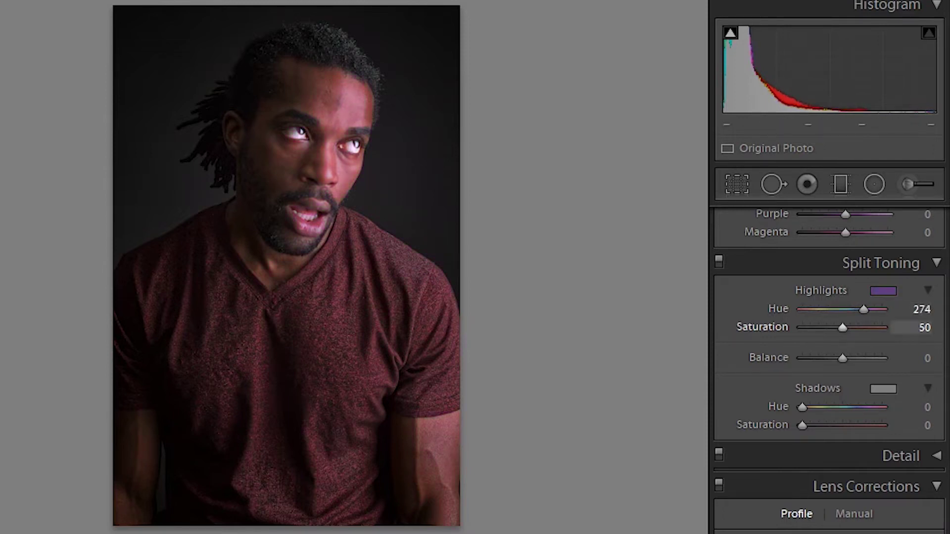
left_click_drag(864, 309, 802, 310)
left_click_drag(863, 327, 802, 328)
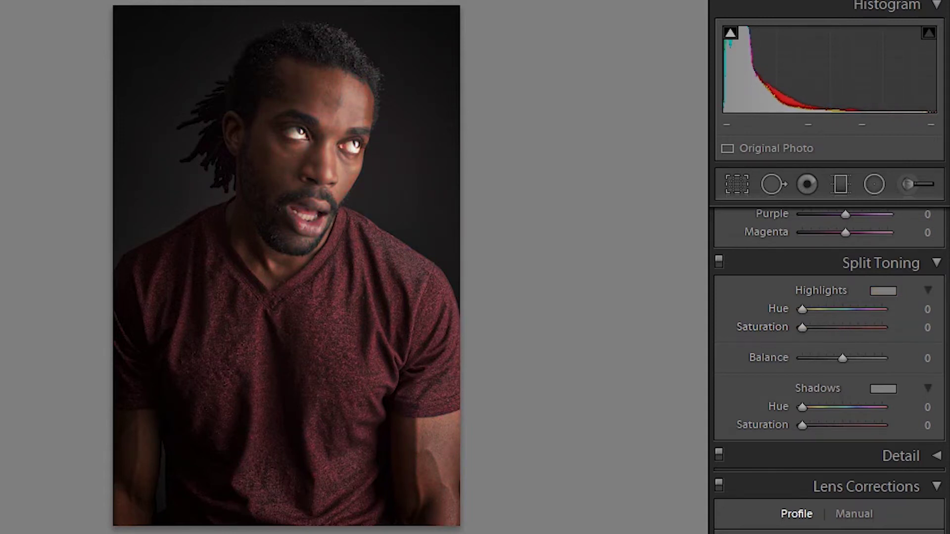
mouse_move(802, 327)
left_mouse_down()
mouse_move(840, 327)
mouse_move(809, 310)
mouse_move(852, 309)
mouse_move(802, 309)
mouse_move(835, 328)
mouse_move(802, 328)
left_mouse_up()
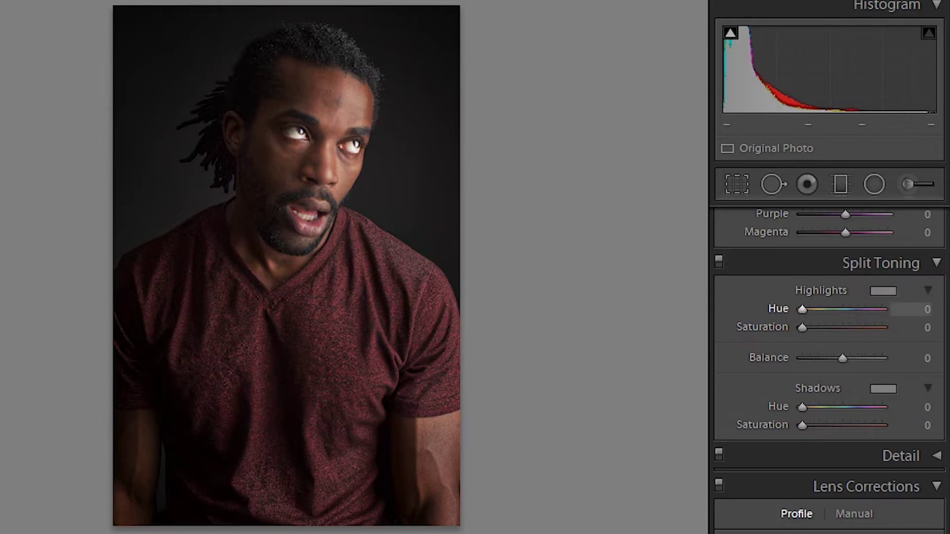
Step: Preview the Split Toning highlights and shadows hues at full strength on the portrait
key("alt")
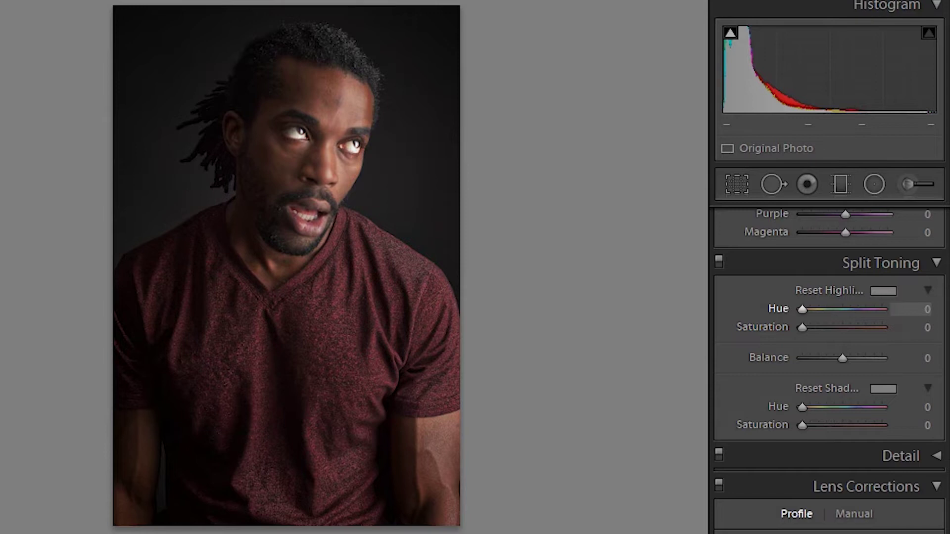
mouse_move(803, 309)
left_mouse_down()
mouse_move(879, 310)
mouse_move(802, 309)
left_mouse_up()
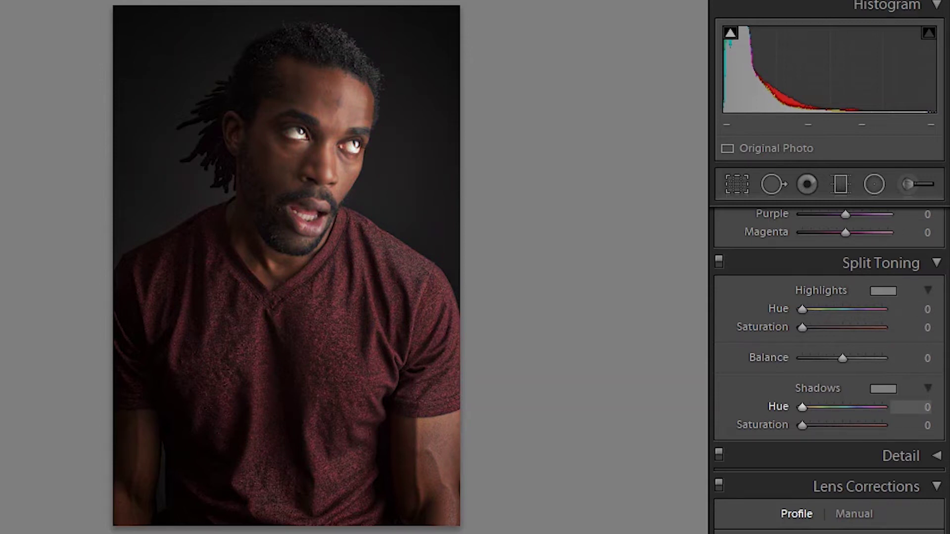
left_click(802, 407, "alt")
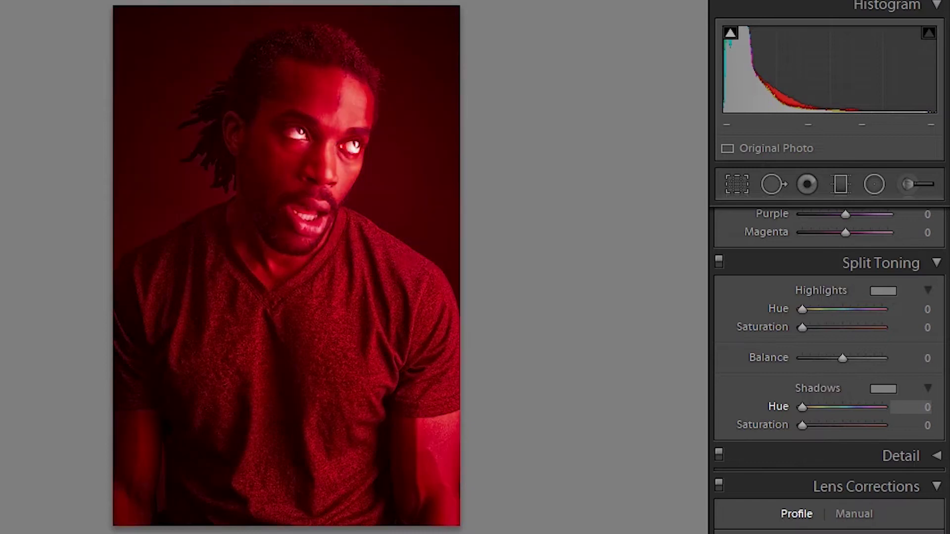
mouse_move(802, 407)
left_mouse_down()
mouse_move(882, 406)
mouse_move(802, 407)
left_mouse_up()
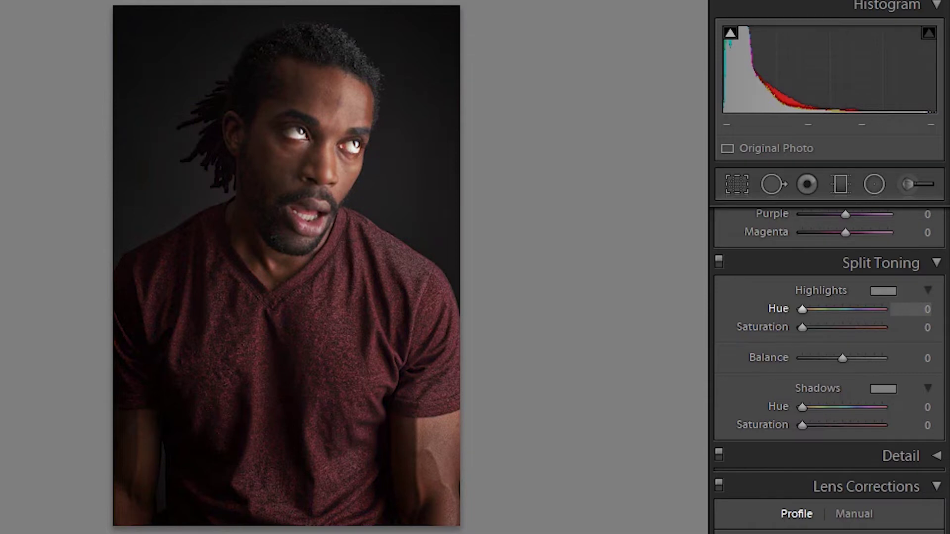
Step: Tint the highlights with hue 56 and saturation 83, and the shadows with hue 223 and saturation 55
mouse_move(802, 309)
left_mouse_down()
mouse_move(826, 310)
mouse_move(815, 309)
left_mouse_up()
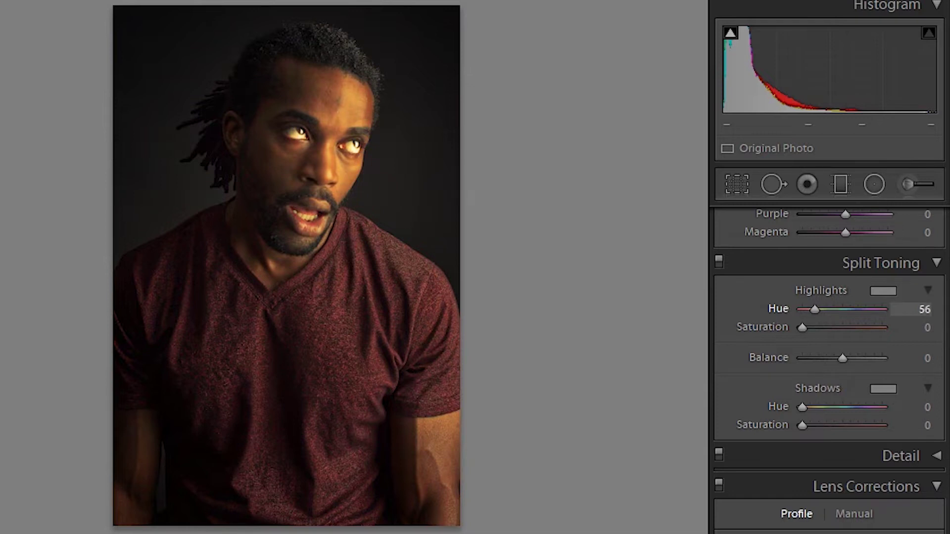
left_click_drag(802, 327, 870, 328)
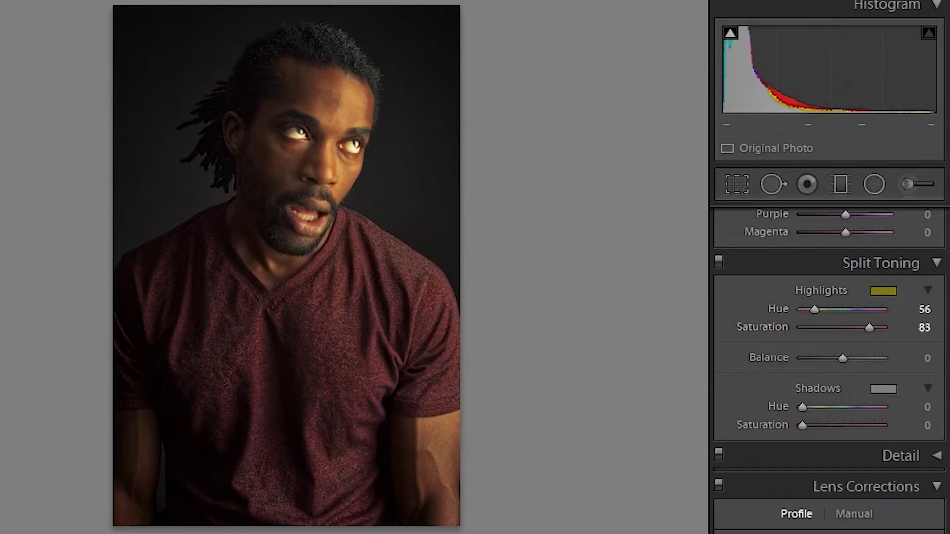
key("alt")
left_click_drag(802, 407, 851, 407)
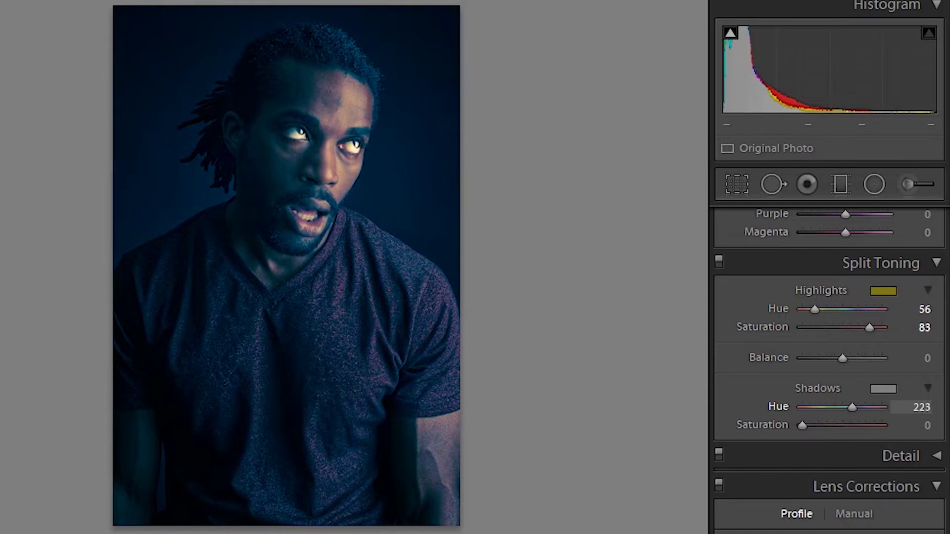
left_click_drag(851, 407, 852, 406)
left_click_drag(802, 426, 846, 426)
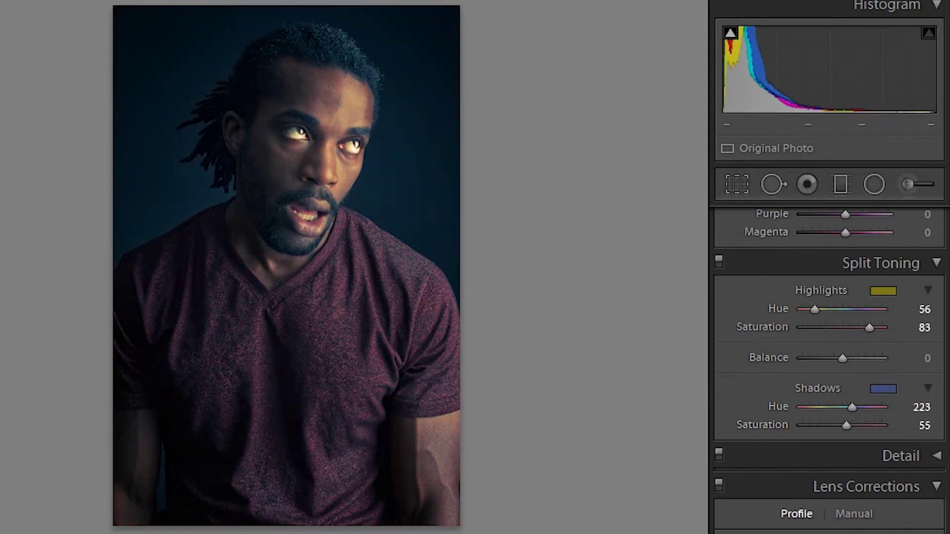
Step: Increase the saturation of the highlights to 100 and the shadows to 63, and set the Split Toning balance to +12
mouse_move(869, 327)
left_mouse_down()
mouse_move(883, 328)
mouse_move(851, 327)
mouse_move(882, 328)
left_mouse_up()
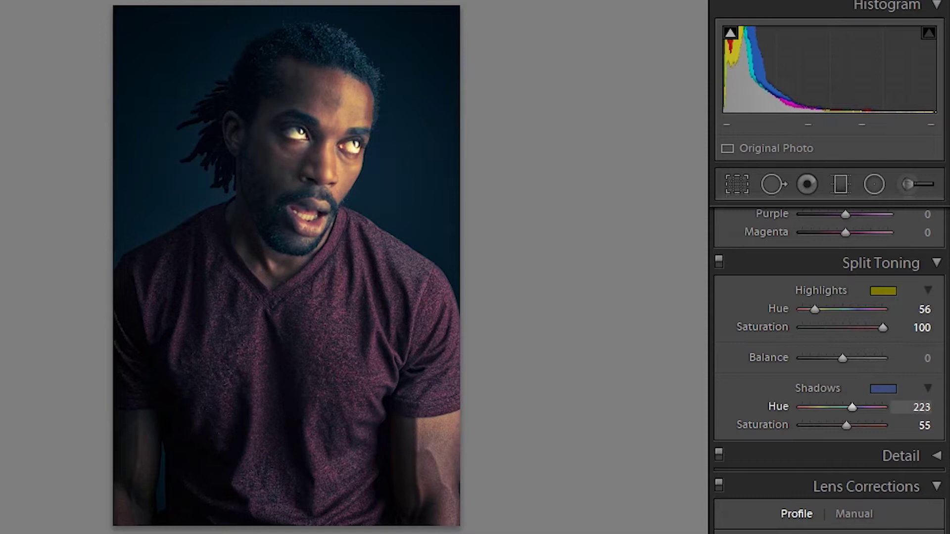
mouse_move(846, 426)
left_mouse_down()
mouse_move(821, 426)
mouse_move(853, 425)
left_mouse_up()
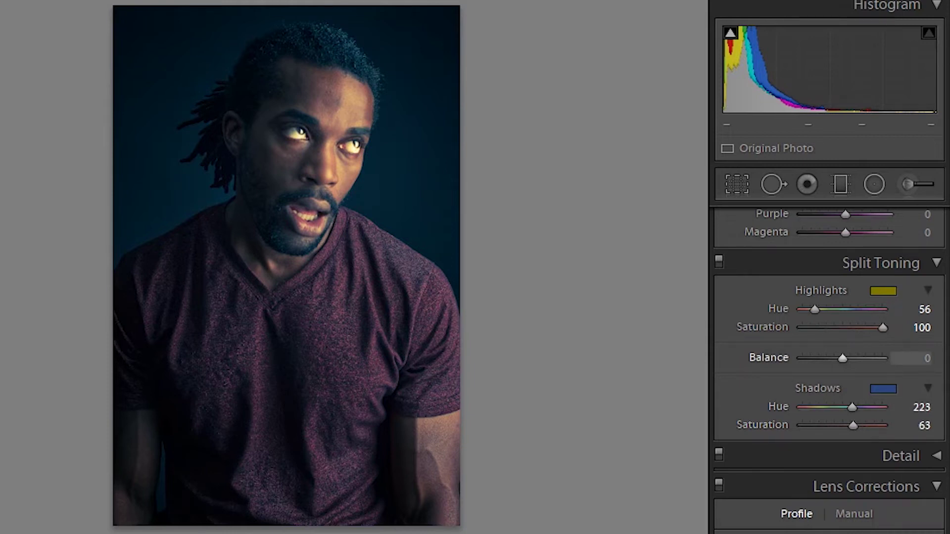
mouse_move(842, 358)
left_mouse_down()
mouse_move(865, 358)
mouse_move(830, 357)
mouse_move(874, 358)
mouse_move(821, 357)
mouse_move(847, 358)
left_mouse_up()
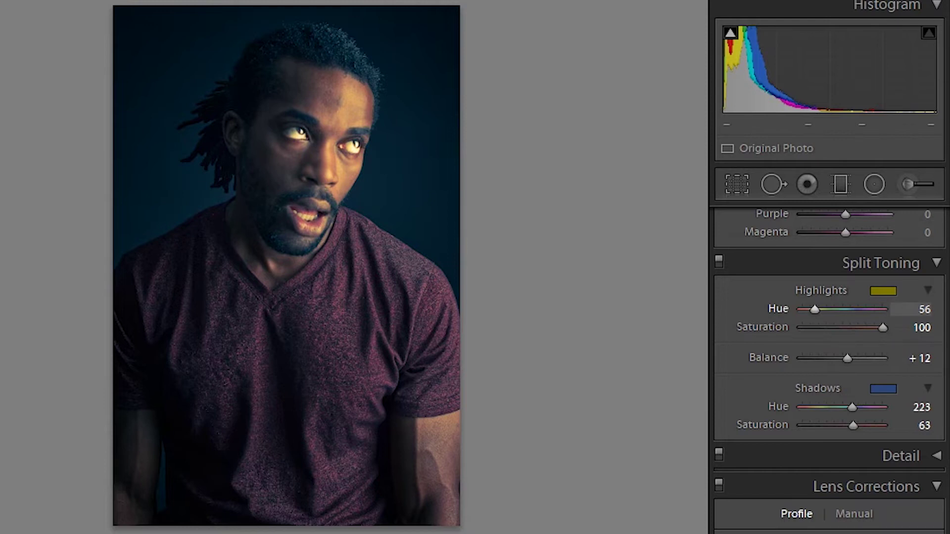
Step: Try green, blue and red highlight tints in the highlights color picker, ending at hue 10 and saturation 45
left_click_drag(814, 309, 820, 309)
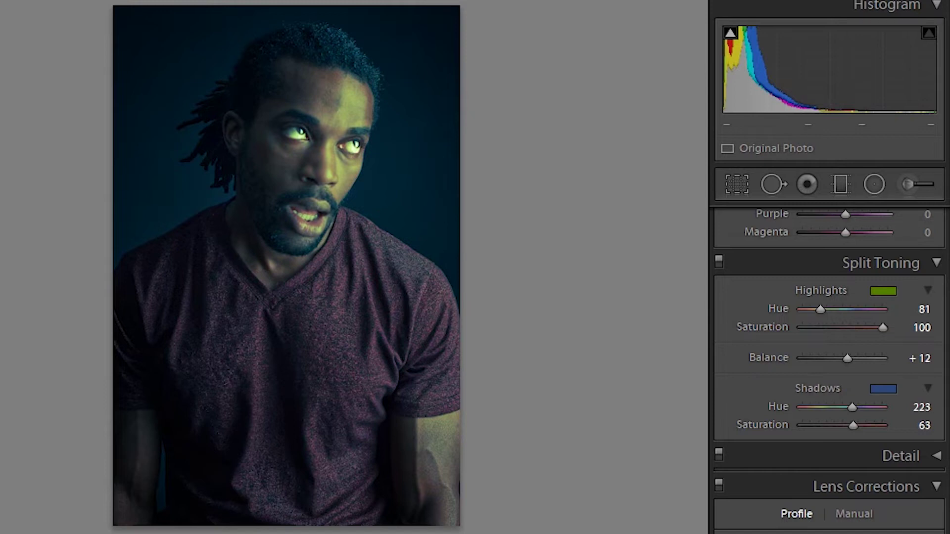
left_click(883, 291)
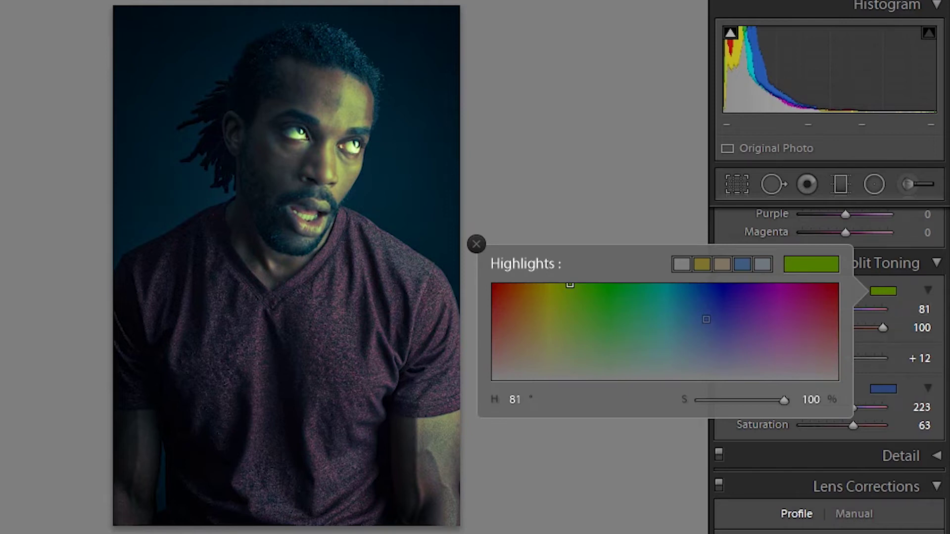
mouse_move(570, 285)
left_mouse_down()
mouse_move(538, 340)
mouse_move(564, 322)
mouse_move(638, 310)
mouse_move(732, 331)
mouse_move(801, 309)
mouse_move(738, 335)
mouse_move(537, 314)
mouse_move(496, 299)
mouse_move(502, 317)
mouse_move(547, 322)
mouse_move(540, 329)
mouse_move(687, 322)
mouse_move(685, 287)
mouse_move(684, 366)
mouse_move(683, 304)
left_mouse_up()
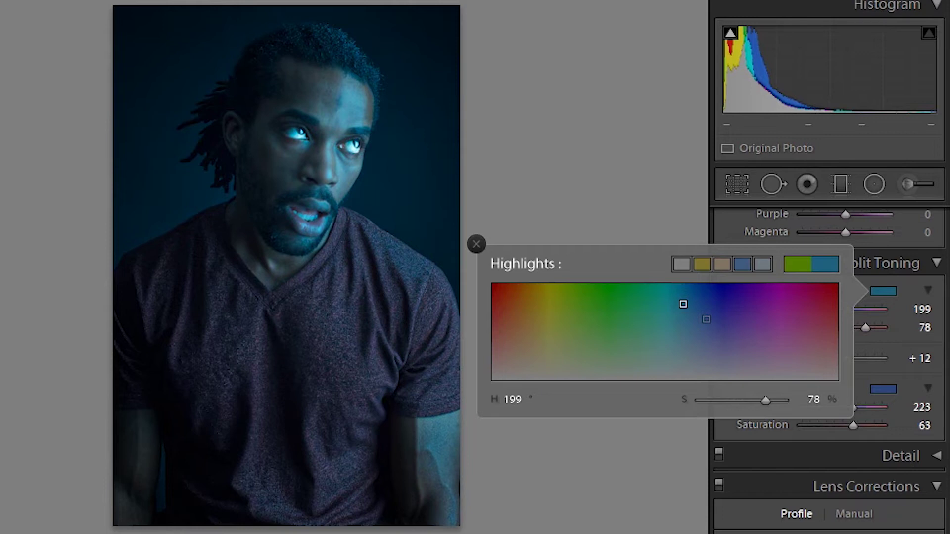
mouse_move(683, 304)
left_mouse_down()
mouse_move(619, 310)
mouse_move(501, 297)
left_mouse_up()
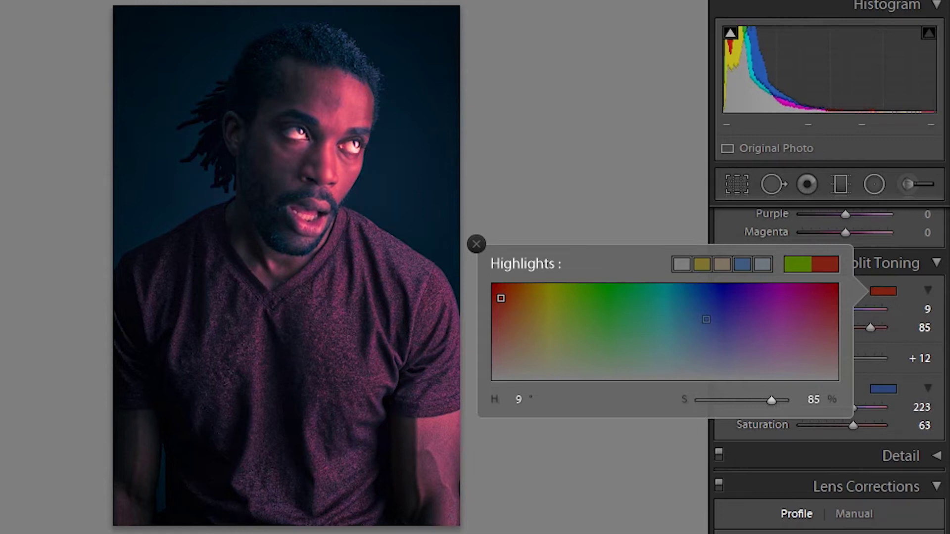
left_click_drag(501, 298, 500, 368)
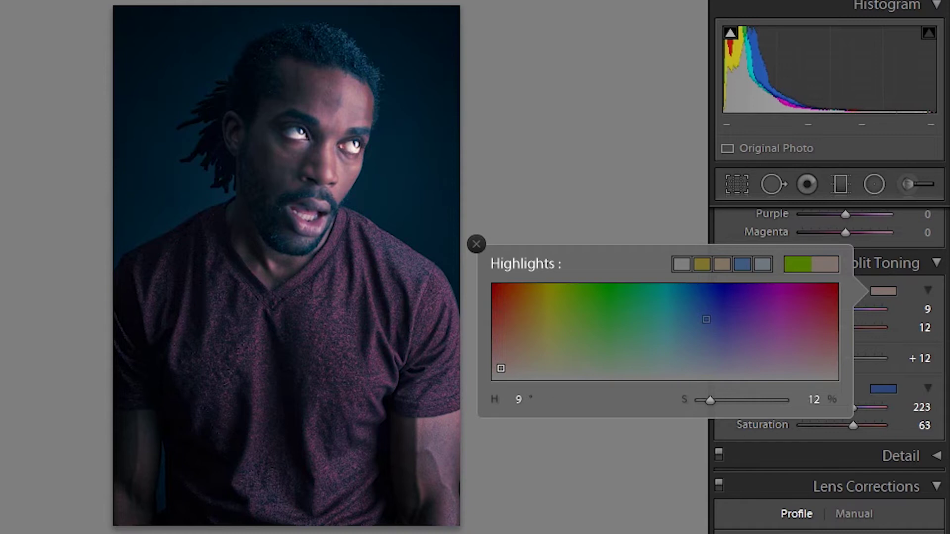
left_click_drag(501, 368, 502, 308)
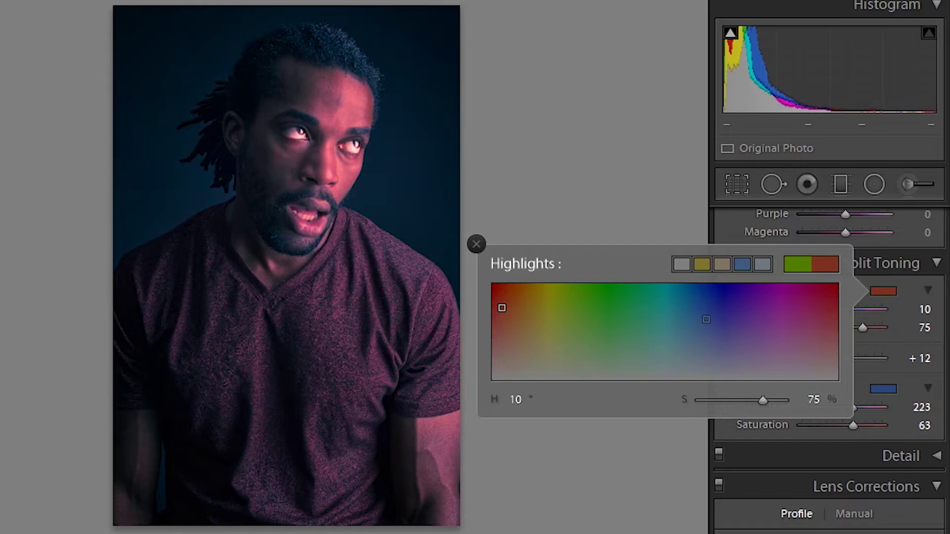
mouse_move(502, 307)
left_mouse_down()
mouse_move(502, 352)
mouse_move(502, 322)
mouse_move(501, 352)
mouse_move(502, 336)
left_mouse_up()
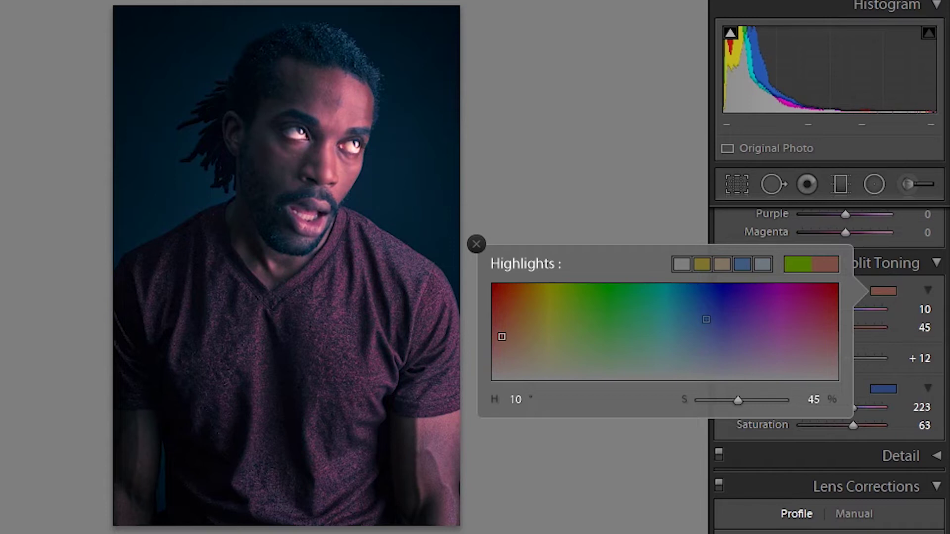
key("Escape")
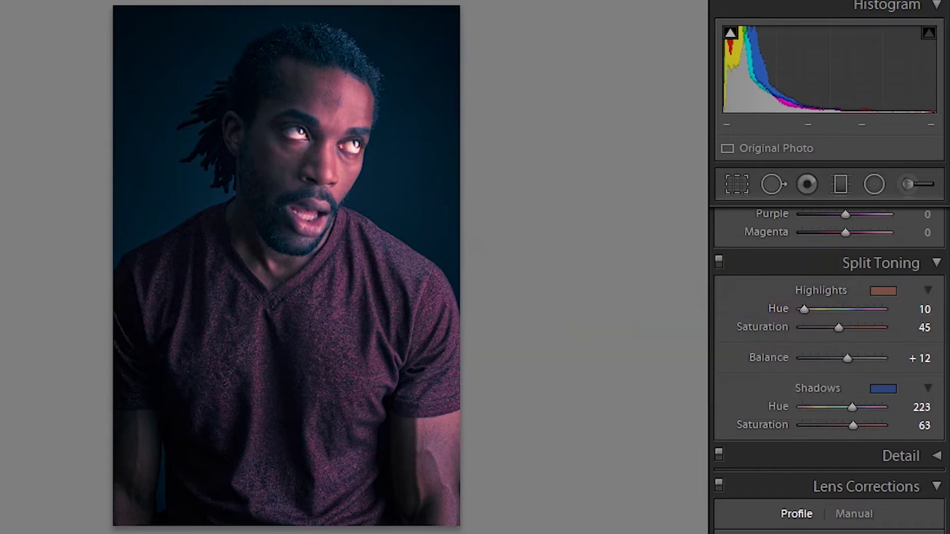
Step: Set the highlights hue to 60 and saturation to 77, and compare the photo before and after
mouse_move(804, 310)
left_mouse_down()
mouse_move(853, 309)
mouse_move(813, 309)
left_mouse_up()
left_click(923, 309)
type("56")
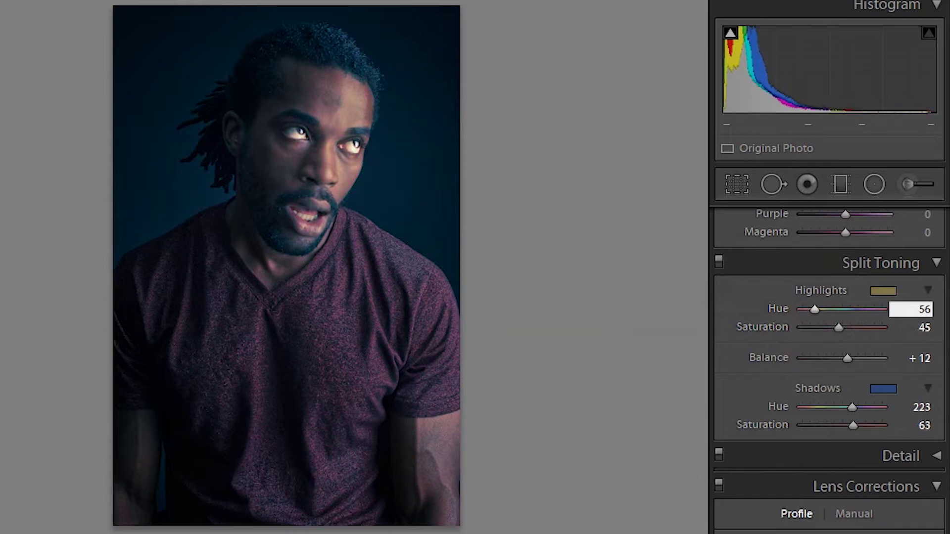
key("Return")
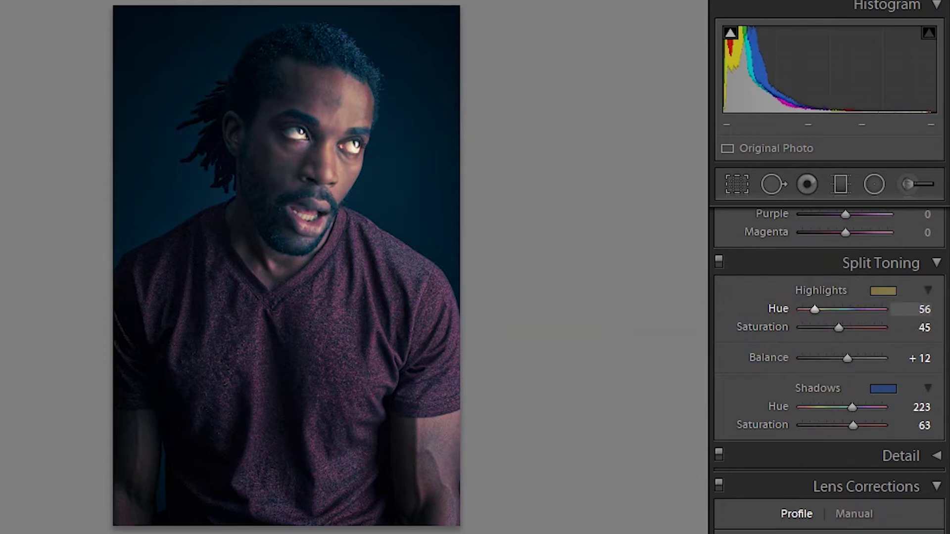
key("Up")
key("Up")
key("Up")
key("Up")
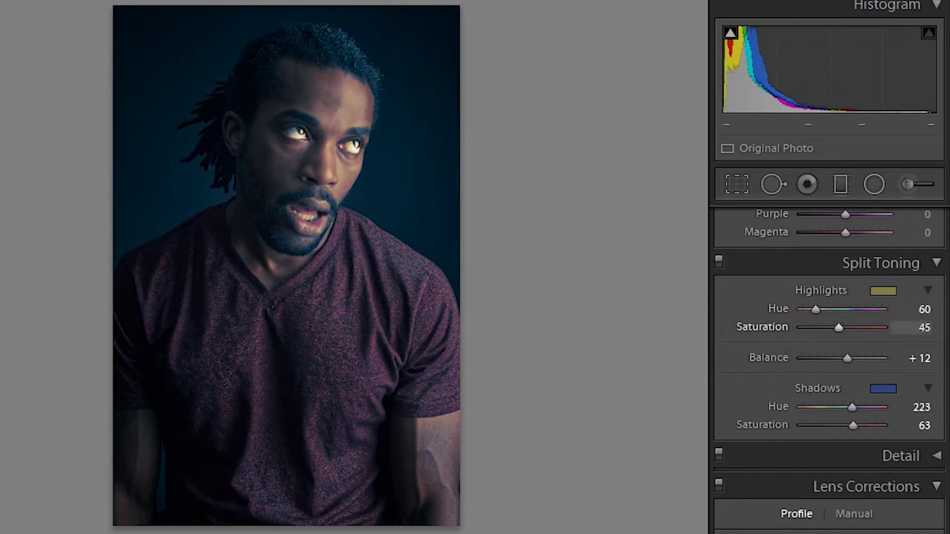
left_click_drag(838, 329, 864, 328)
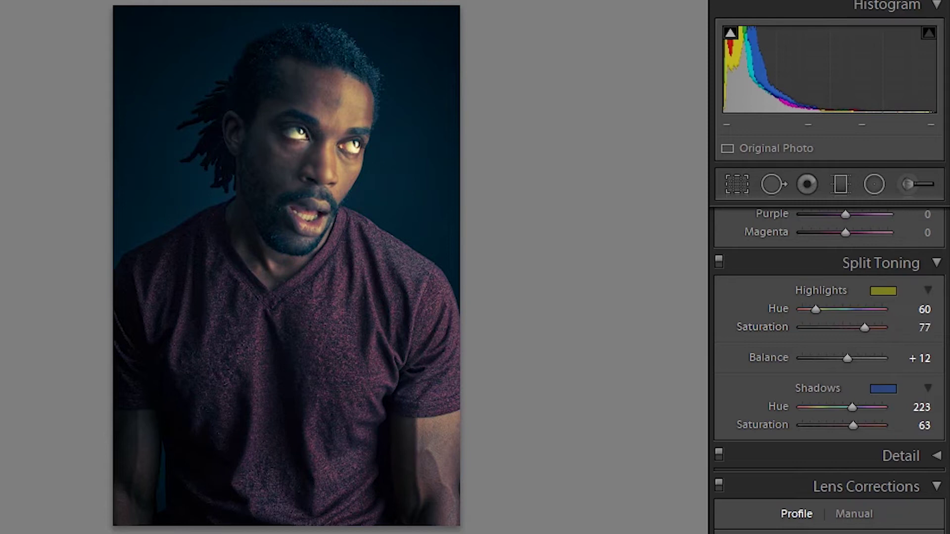
key("y")
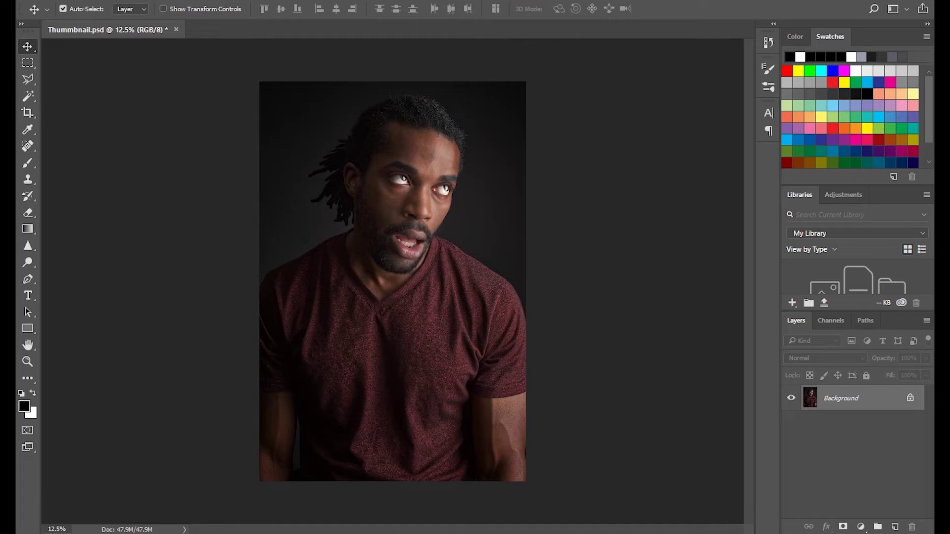
Step: In Photoshop, duplicate the Background layer and add a Gradient Map adjustment layer above the copy
left_click_drag(841, 398, 894, 526)
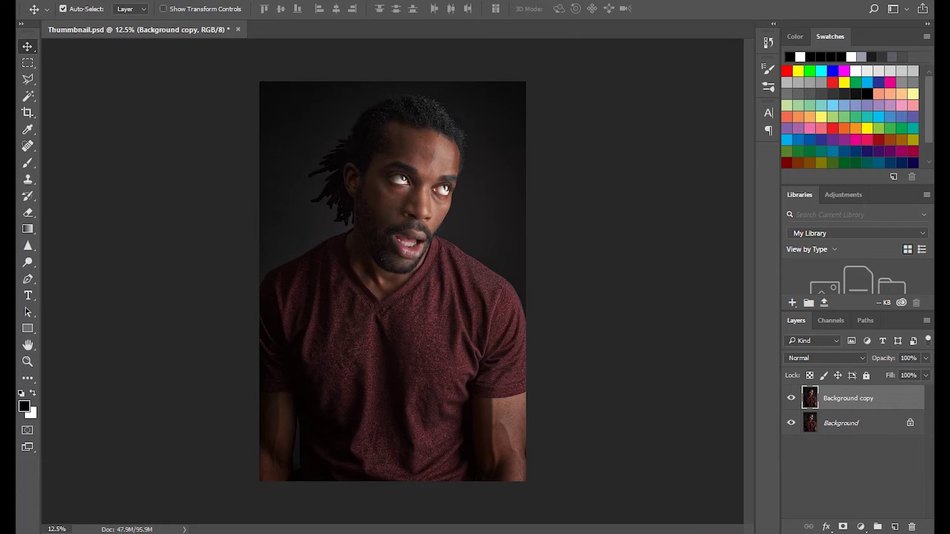
left_click(861, 527)
left_click(852, 504)
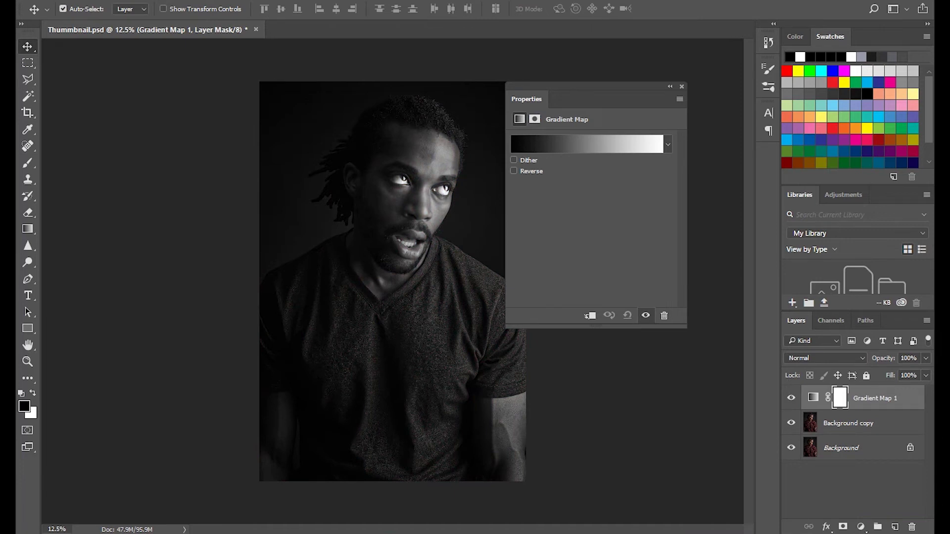
left_click_drag(593, 86, 655, 88)
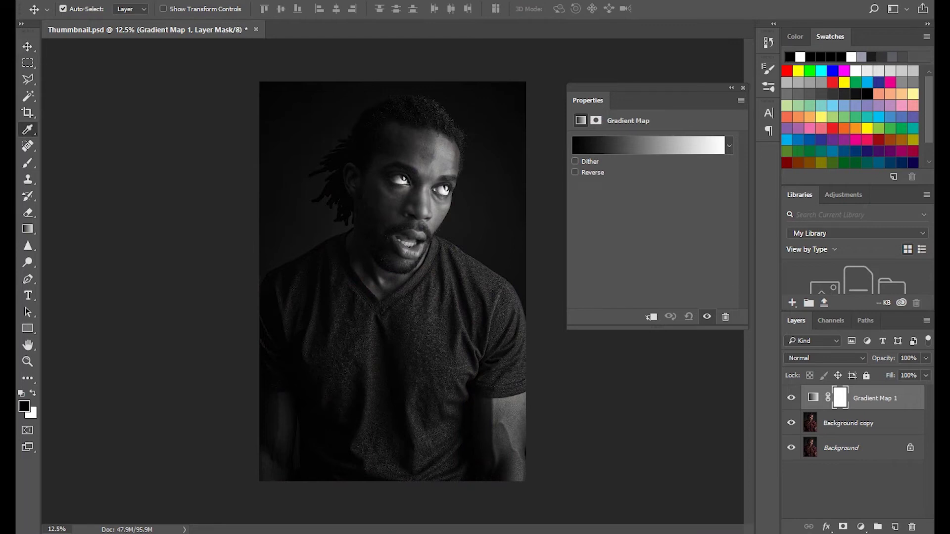
Step: Open the gradient map's gradient for editing, try several presets, and choose the Violet, Orange preset
left_click(649, 146)
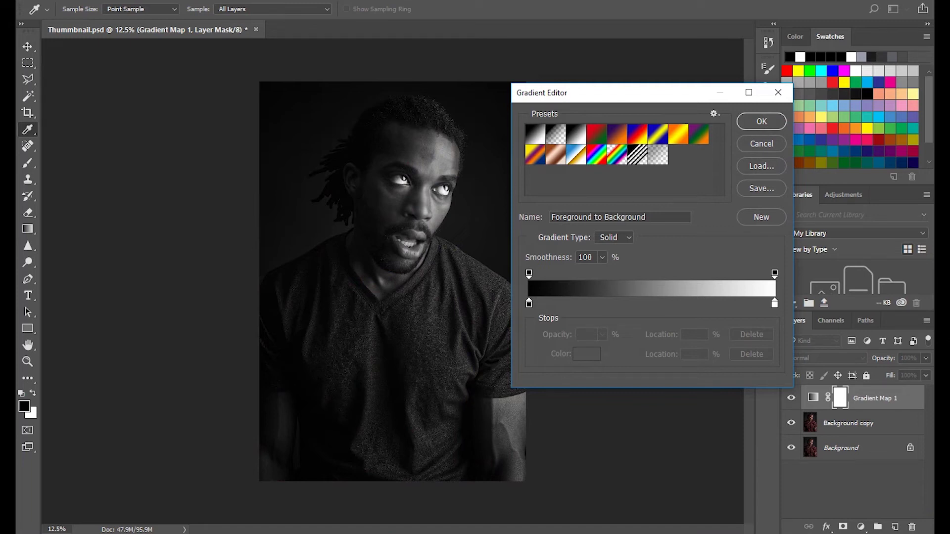
left_click(556, 135)
left_click(576, 135)
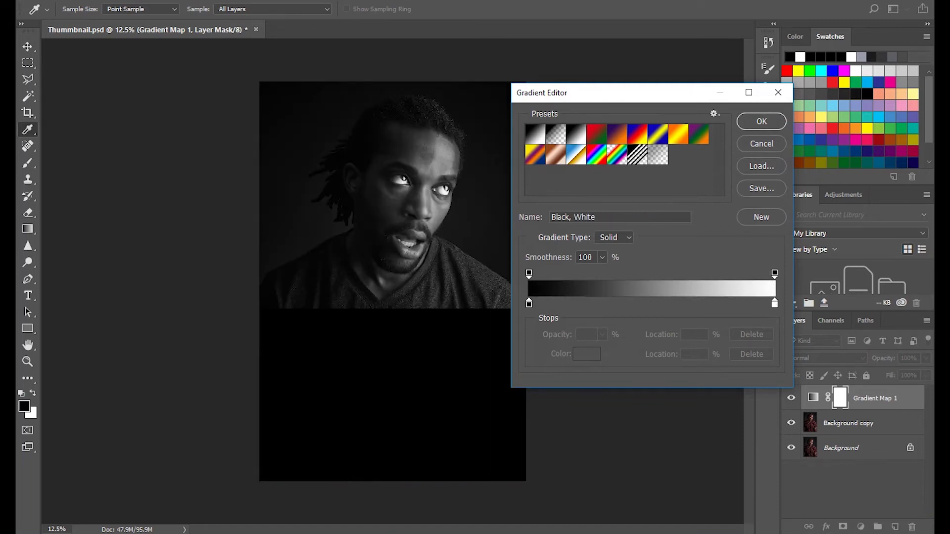
left_click(596, 134)
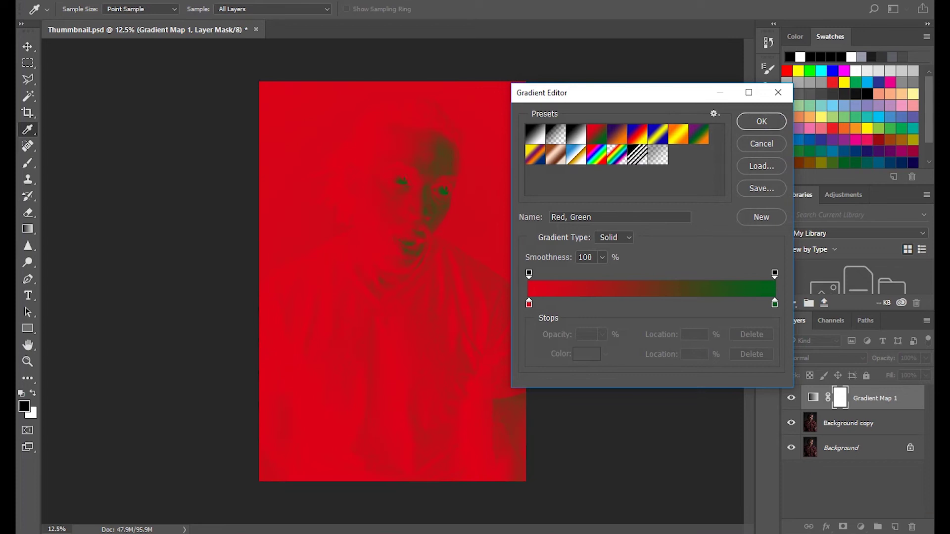
left_click(617, 134)
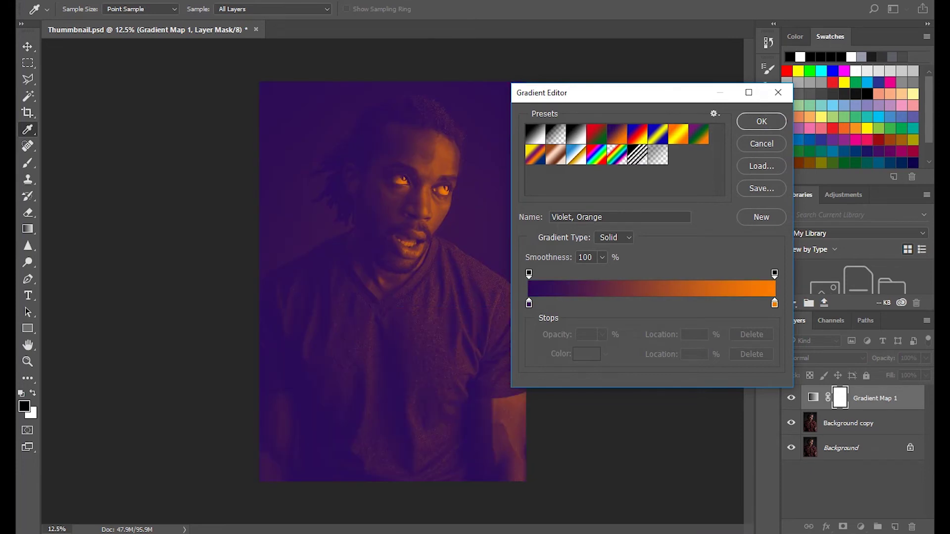
left_click(597, 134)
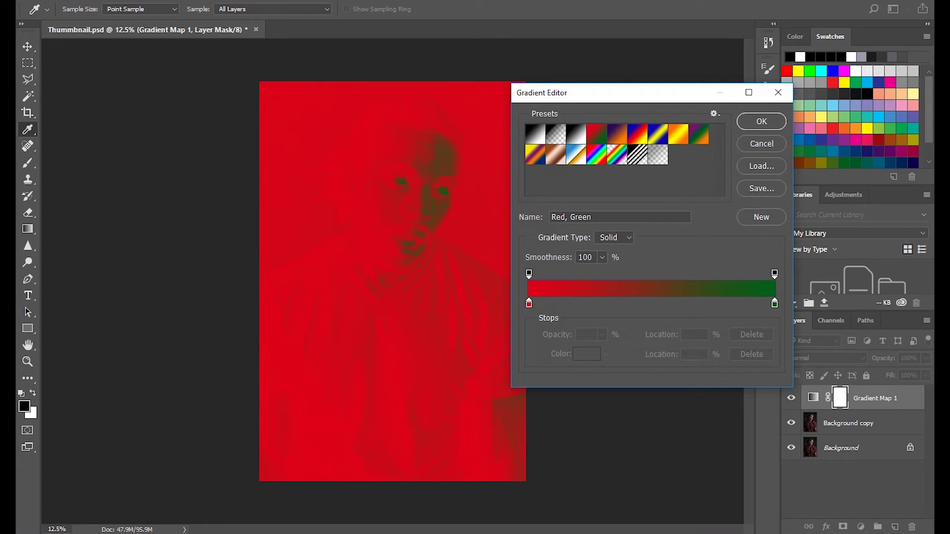
left_click(617, 134)
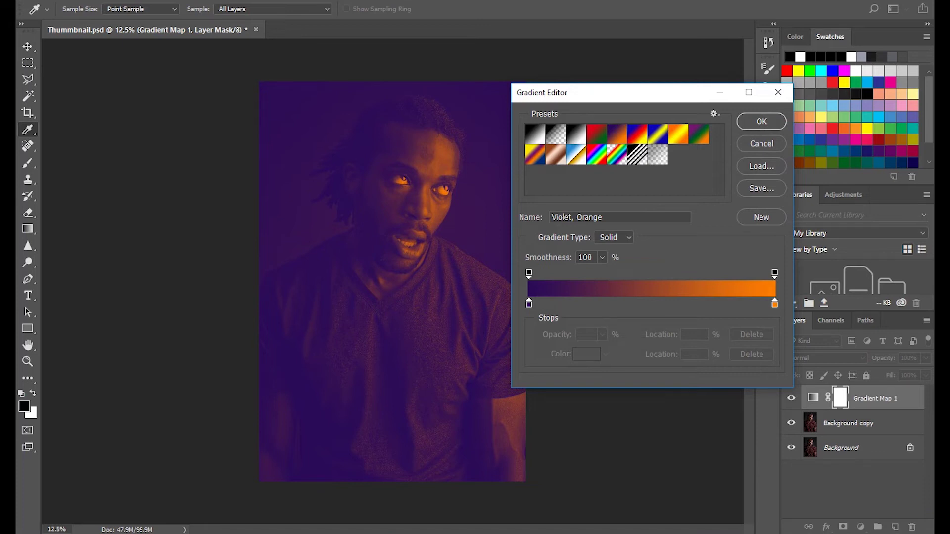
Step: Move the gradient's violet stop to location 5% and its orange stop to 95%
mouse_move(529, 303)
left_mouse_down()
mouse_move(569, 304)
mouse_move(540, 304)
left_mouse_up()
left_click_drag(774, 303, 712, 304)
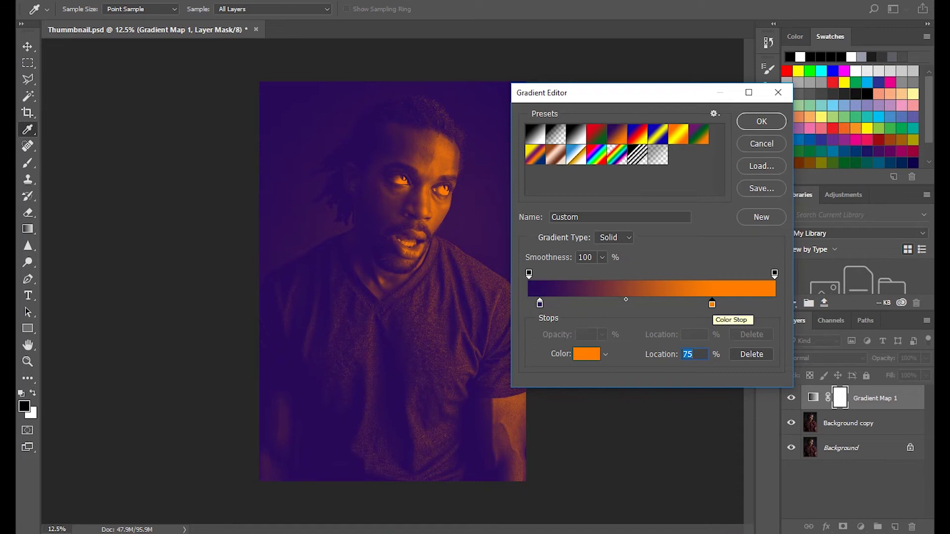
left_click_drag(712, 304, 762, 304)
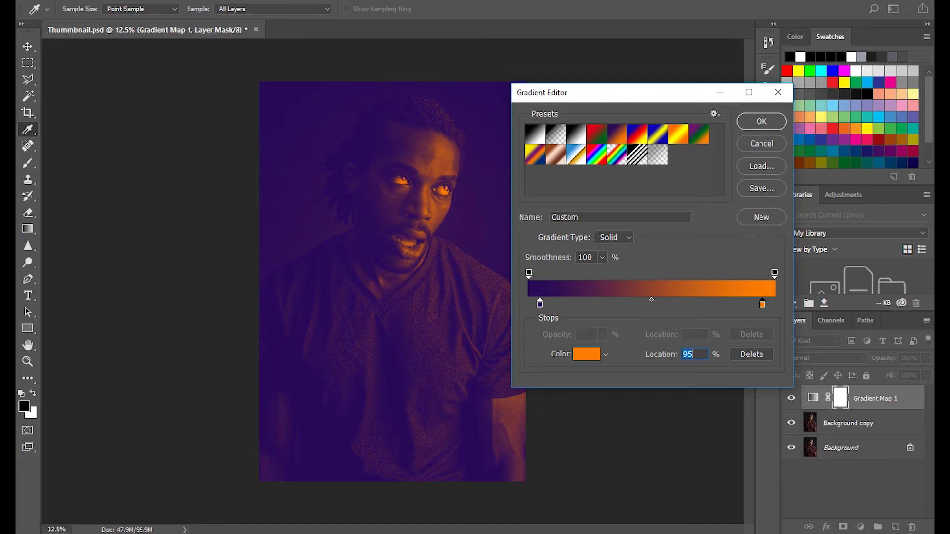
Step: Try muted gray-brown, tan and golden colors for the orange stop, ending at #c6941b
left_click(586, 353)
left_click(585, 356)
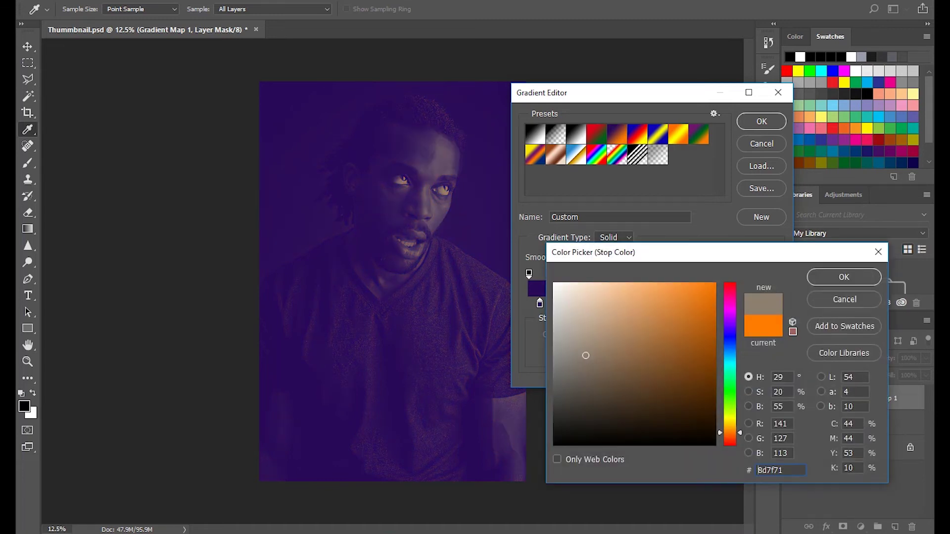
left_click(689, 307)
left_click(672, 341)
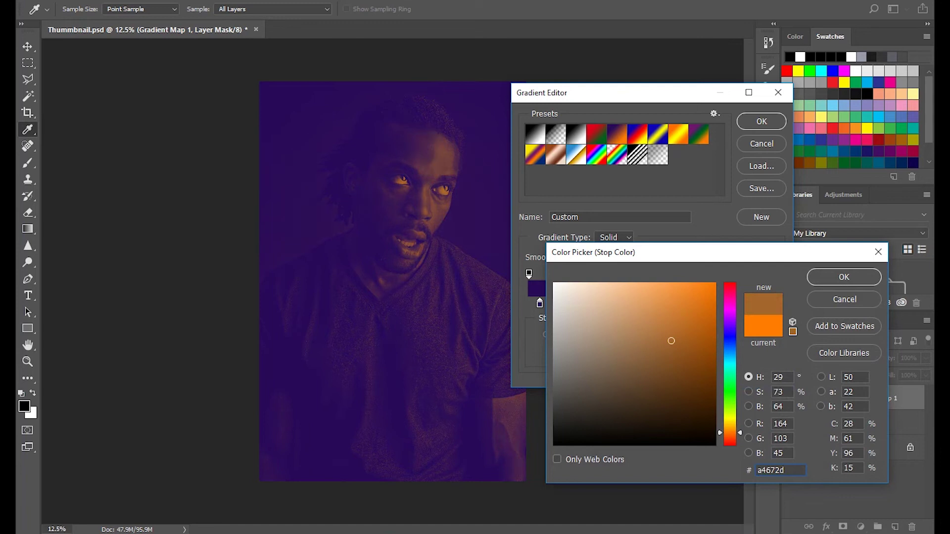
left_click(619, 324)
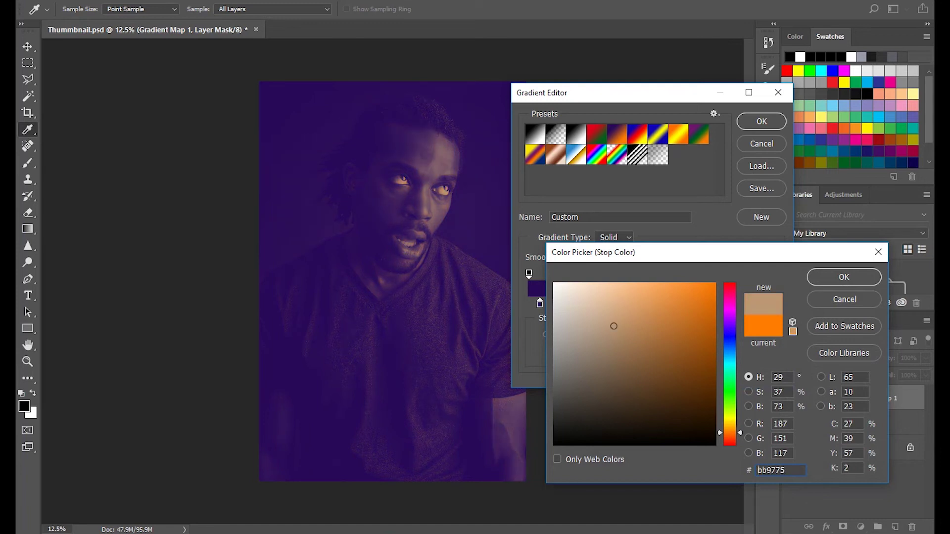
mouse_move(730, 432)
left_mouse_down()
mouse_move(729, 289)
mouse_move(730, 426)
left_mouse_up()
left_click(693, 319)
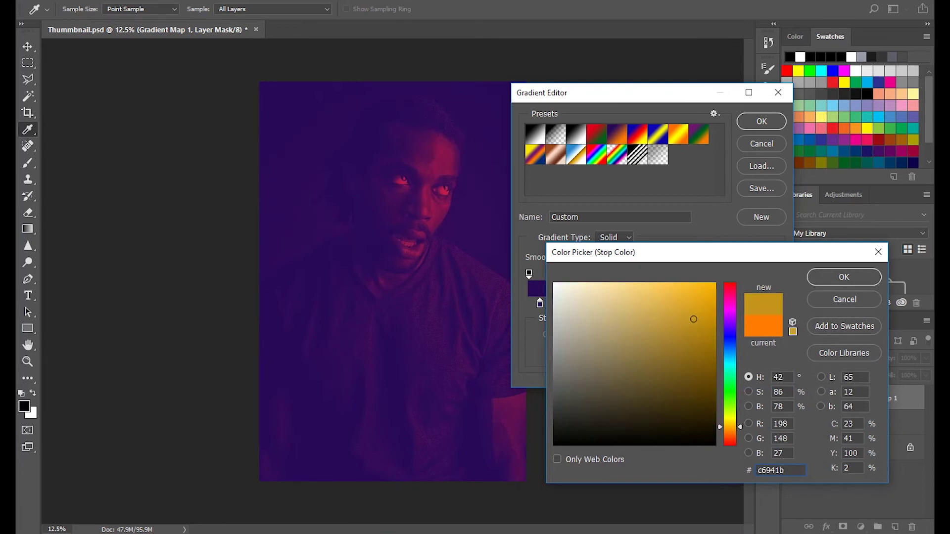
Step: Set the highlight stop to a fully saturated orange, #ff7b00, and confirm the color
mouse_move(703, 307)
left_mouse_down()
mouse_move(696, 295)
mouse_move(676, 297)
left_mouse_up()
left_click_drag(690, 254, 685, 196)
left_click(690, 236)
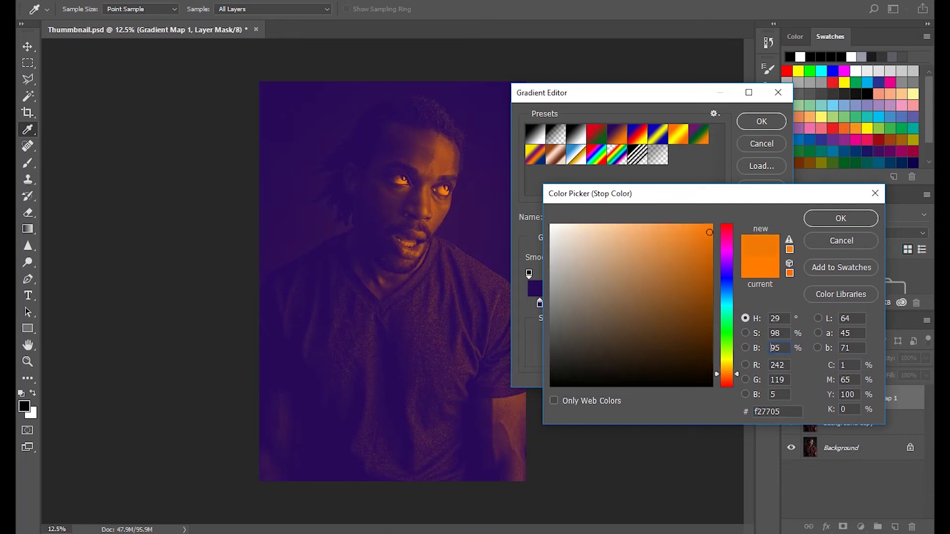
mouse_move(709, 232)
left_mouse_down()
mouse_move(700, 232)
mouse_move(712, 225)
left_mouse_up()
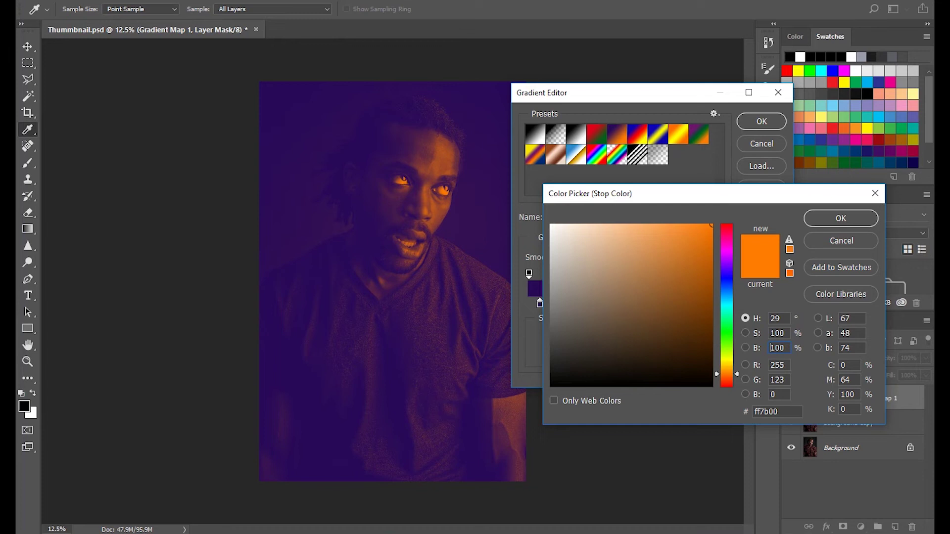
left_click(841, 218)
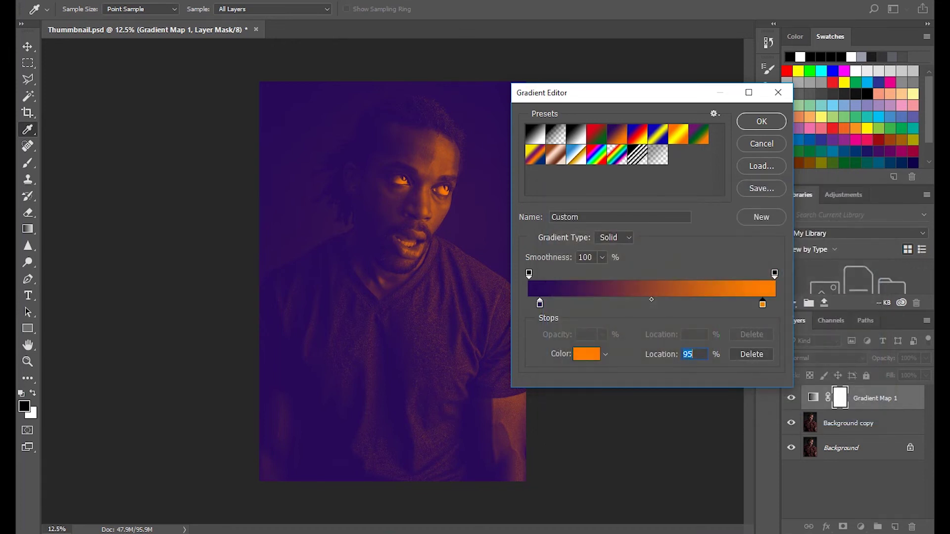
Step: Darken the violet stop's color to #1d073f
left_click(539, 304)
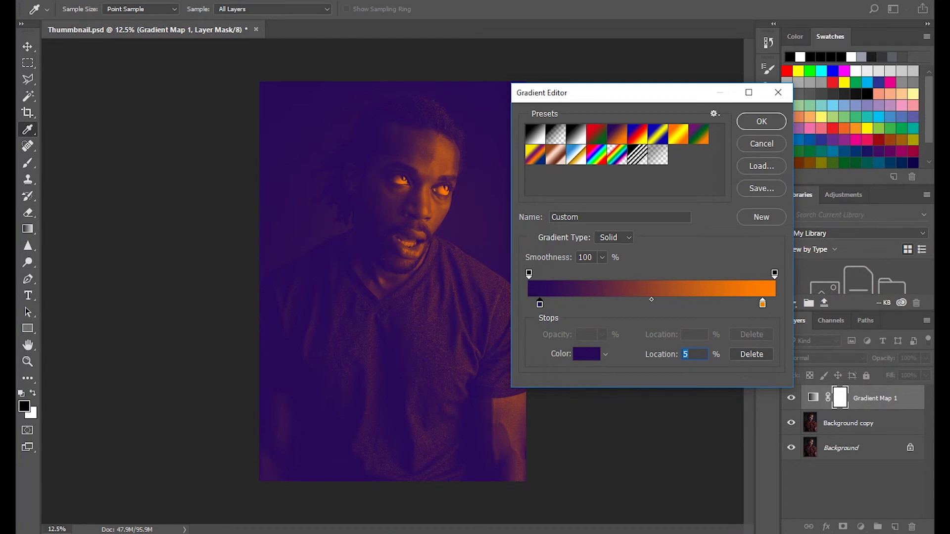
left_click(586, 353)
left_click(578, 354)
left_click_drag(578, 354, 696, 346)
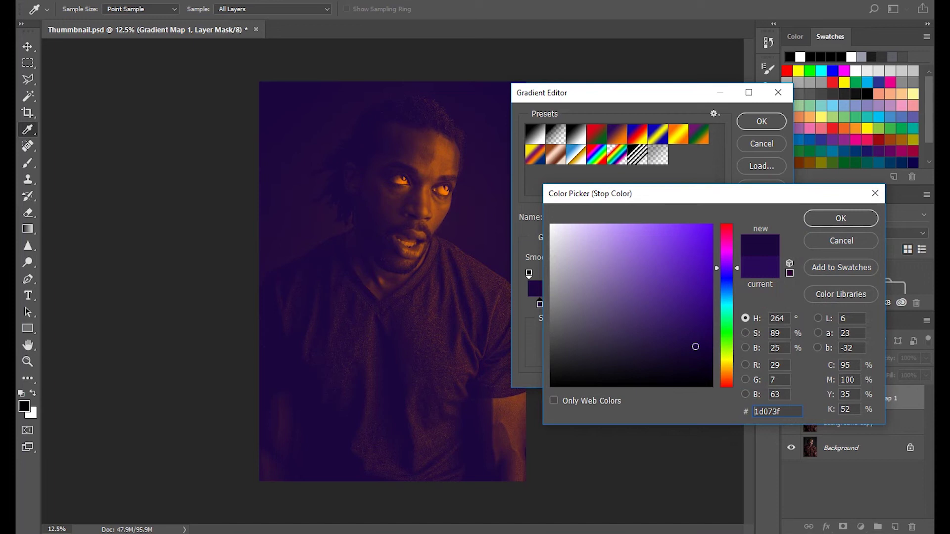
Step: Examine the color picker's spectrum in the hue, saturation, brightness, red, green and blue modes
left_click(745, 333)
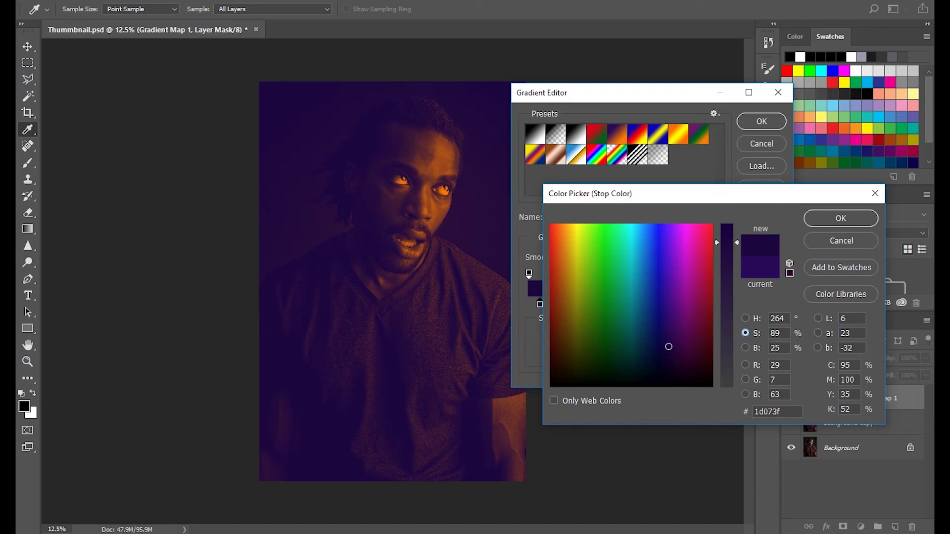
left_click(745, 318)
left_click(745, 333)
left_click(745, 348)
left_click(745, 365)
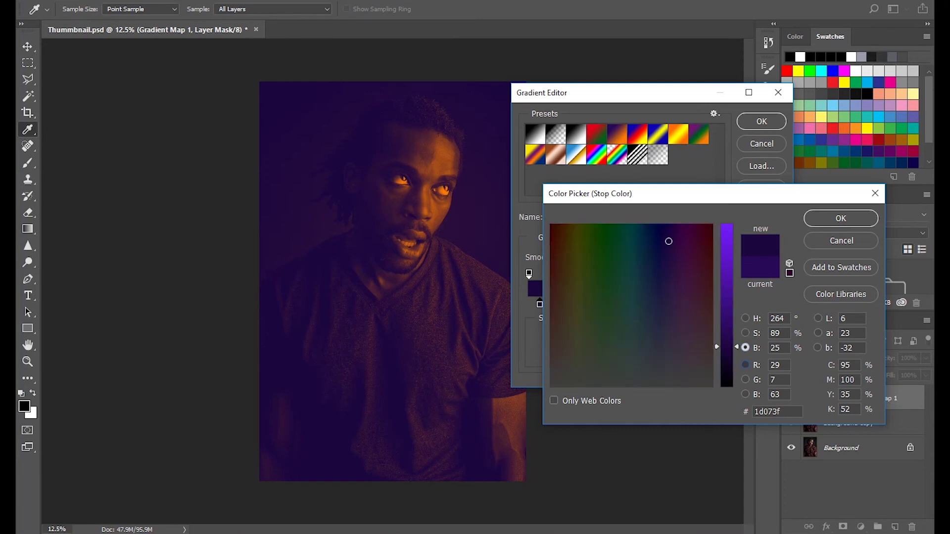
left_click(745, 380)
left_click(746, 394)
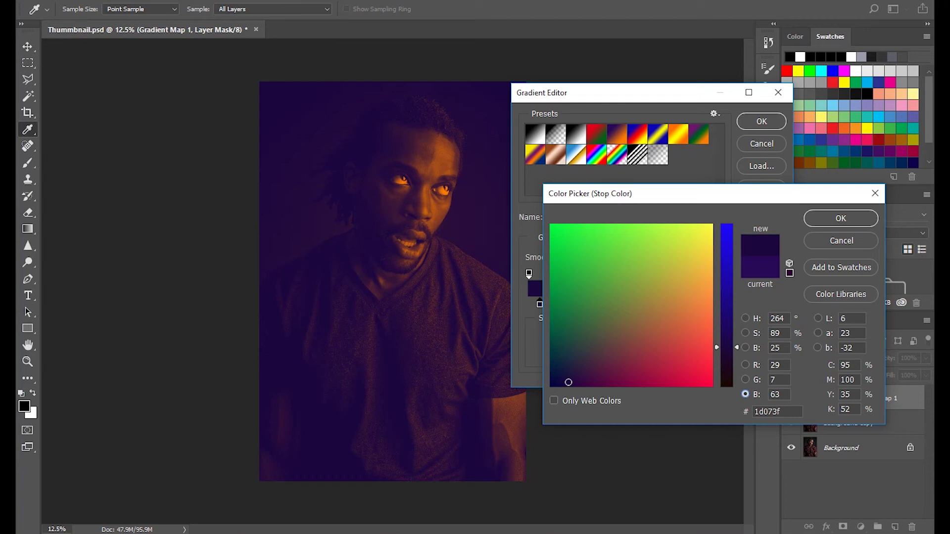
left_click(745, 318)
left_click(746, 333)
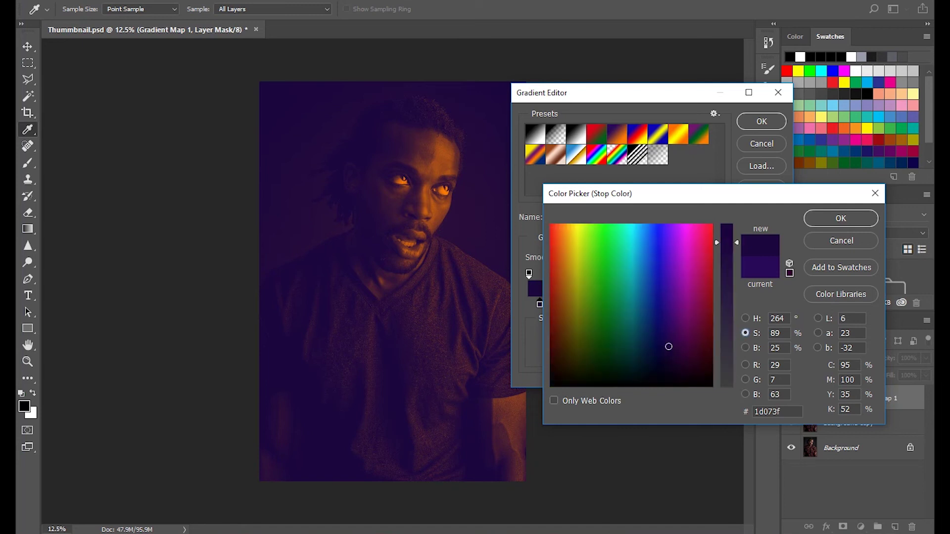
left_click(745, 348)
left_click(745, 318)
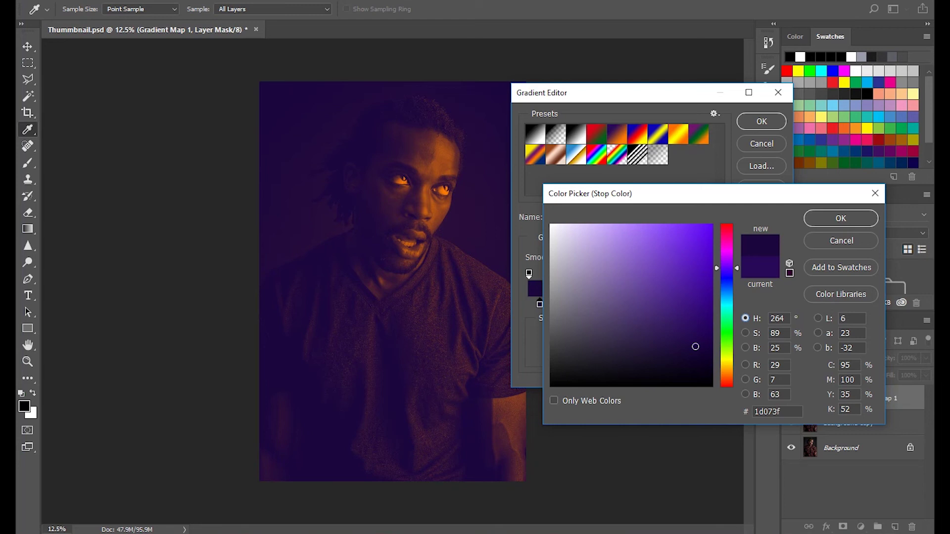
Step: Lower the saturation of the violet stop's color to 77%
left_click(745, 333)
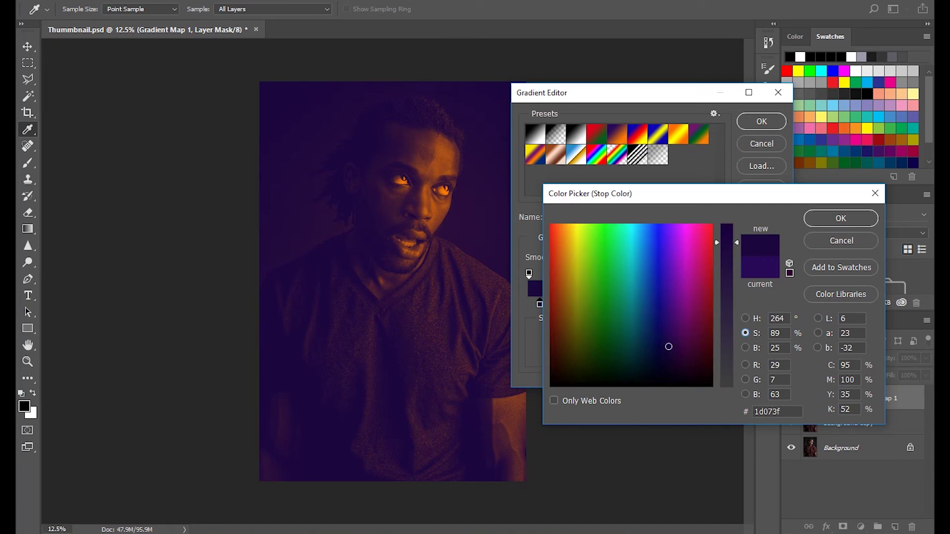
key("Down")
key("Down")
key("Down")
key("Down")
key("Down")
key("Down")
key("Down")
key("Down")
key("Down")
key("Down")
key("Down")
key("Down")
key("Down")
key("Down")
key("Down")
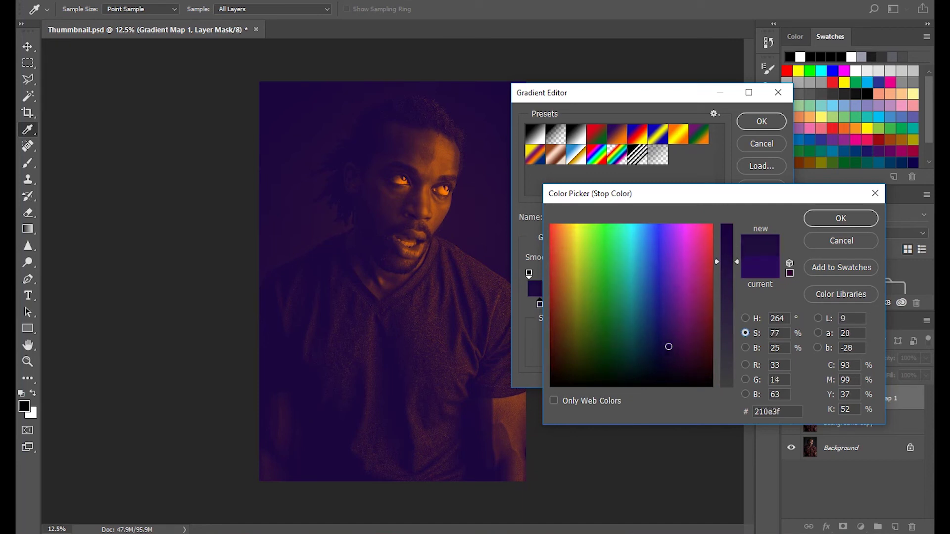
key("Up")
key("Up")
key("Up")
Step: Fine-tune the brightness of the violet stop's color to 24% and confirm the color
left_click(745, 348)
key("Down")
key("Down")
key("Down")
key("Down")
key("Down")
key("Down")
key("Down")
key("Down")
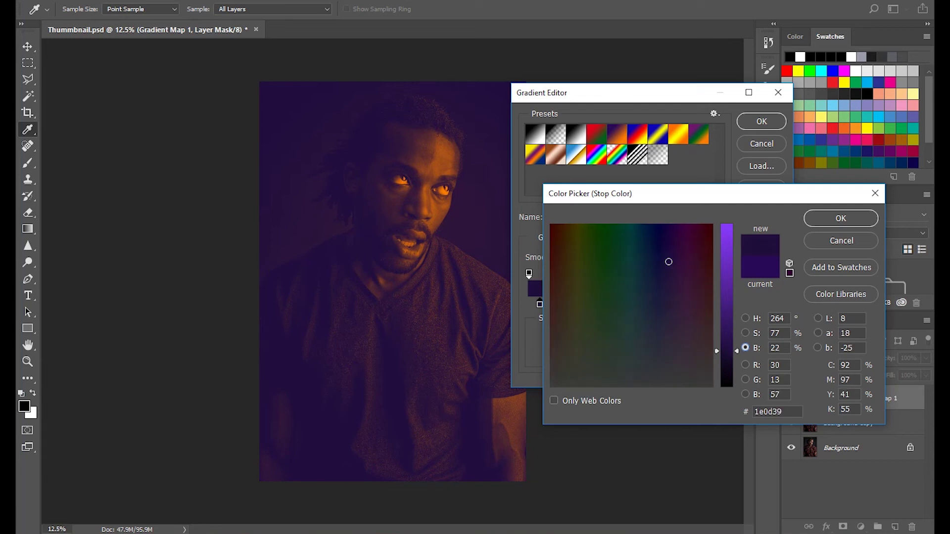
key("Up")
key("Up")
key("Up")
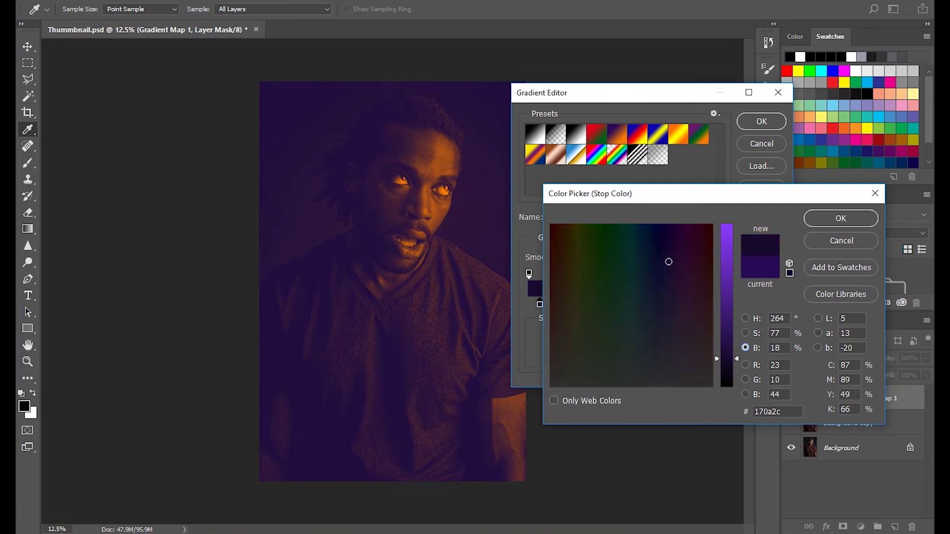
key("Up")
key("Up")
key("Up")
key("Up")
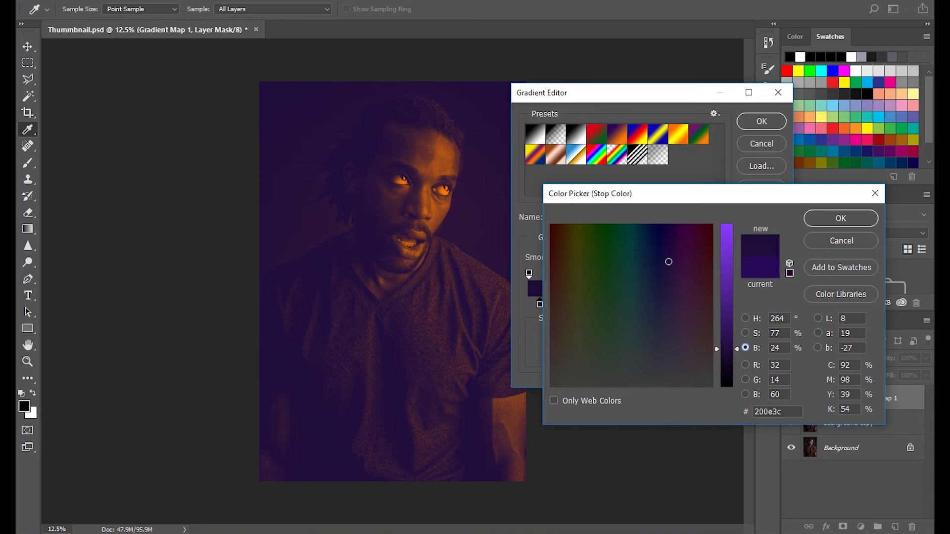
key("Return")
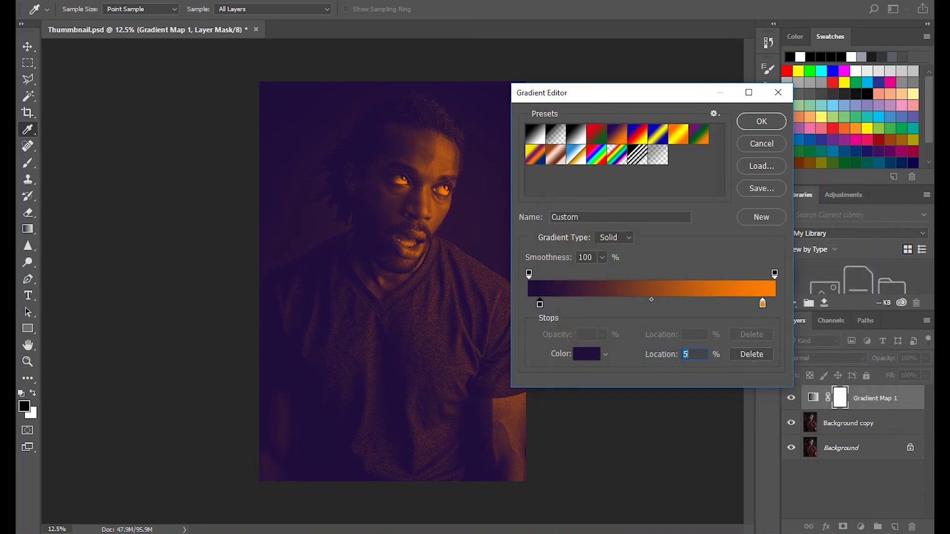
Step: Move the orange stop inward to slightly below 73% and apply the edited gradient
left_click_drag(762, 303, 709, 302)
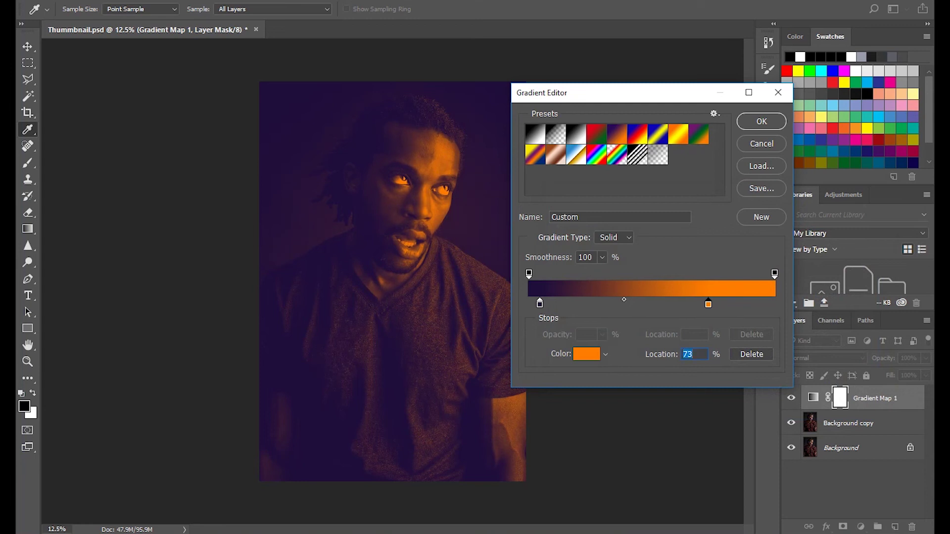
mouse_move(708, 303)
left_mouse_down()
mouse_move(689, 303)
mouse_move(703, 303)
left_mouse_up()
left_click(762, 121)
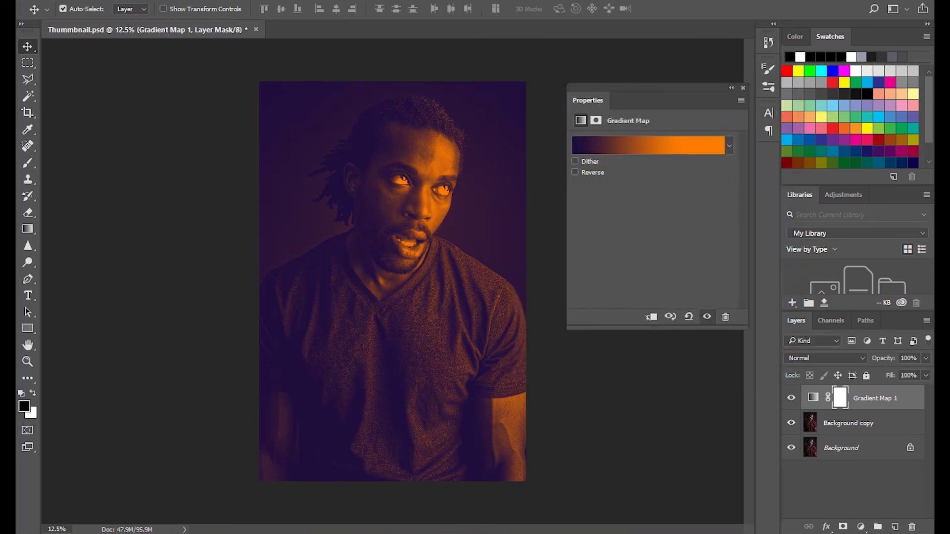
left_click(743, 88)
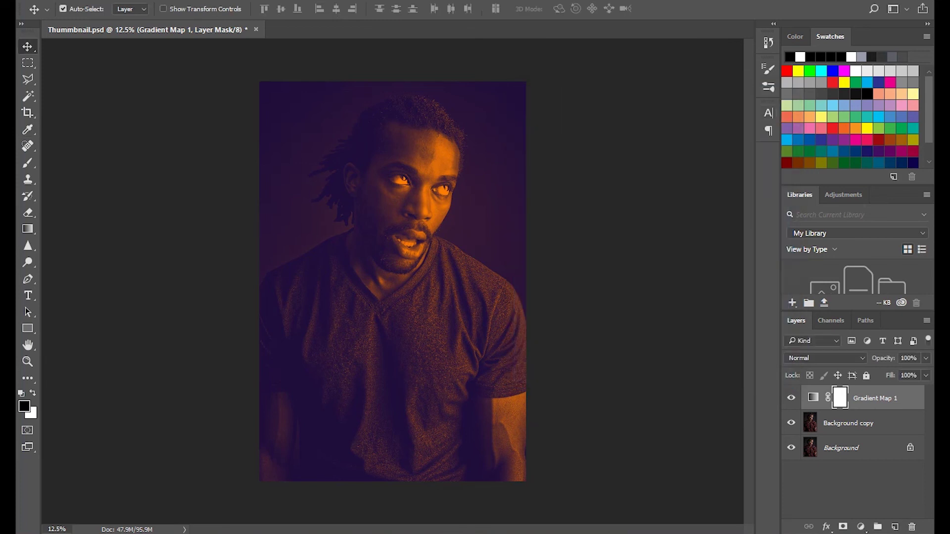
Step: Compare the photo with and without the gradient map, and reduce the layer's opacity to 60% and fill to 89%
left_click(791, 397)
left_click(791, 398)
type("95")
key("Return")
type("67")
key("Return")
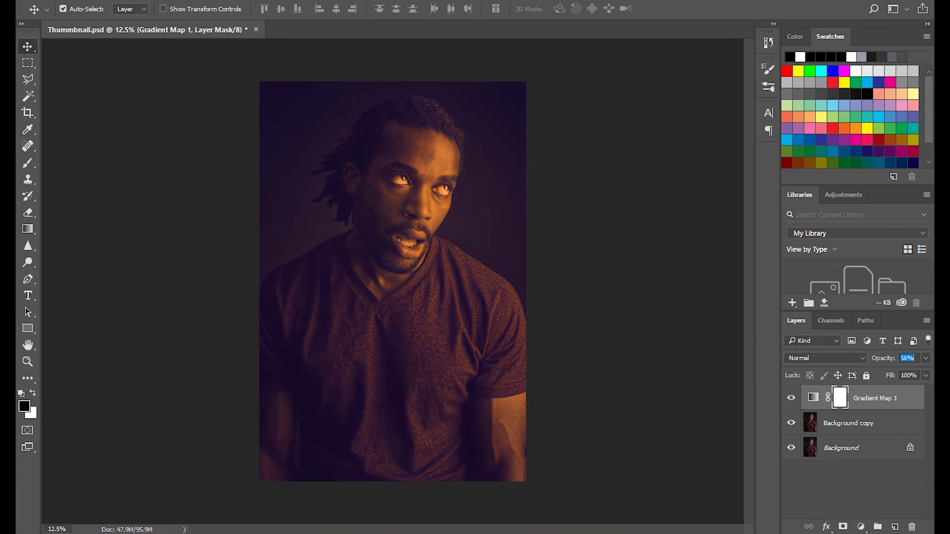
type("68")
key("Return")
key("Return")
left_click_drag(890, 375, 879, 376)
left_click_drag(872, 376, 874, 376)
key("Return")
Step: Reopen the gradient map's gradient and lower the brightness of the orange stop's color to 81%
double_click(813, 397)
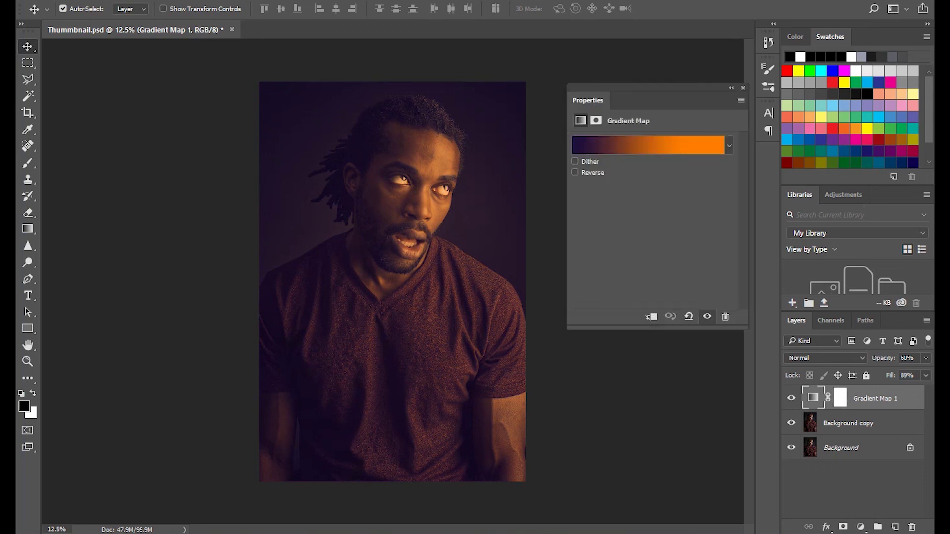
left_click(649, 145)
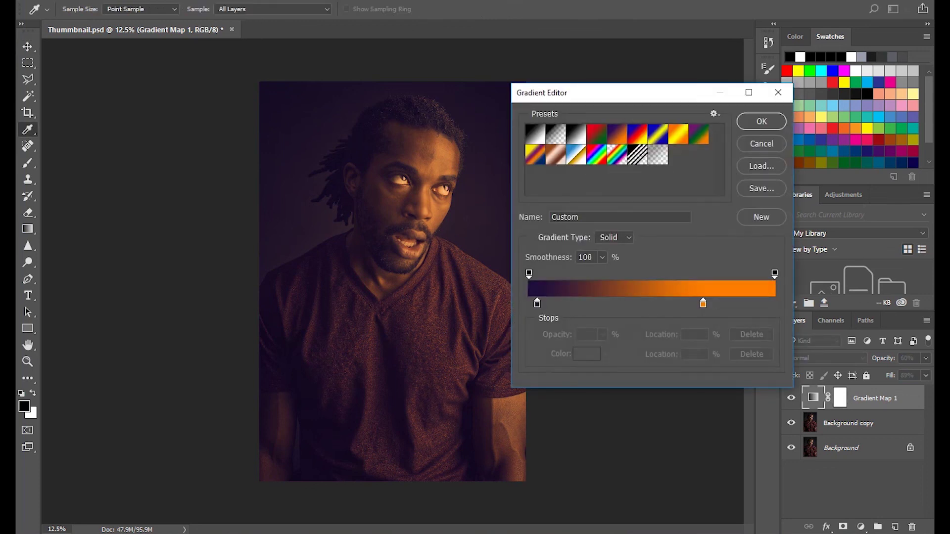
left_click(703, 303)
left_click(586, 354)
left_click(591, 355)
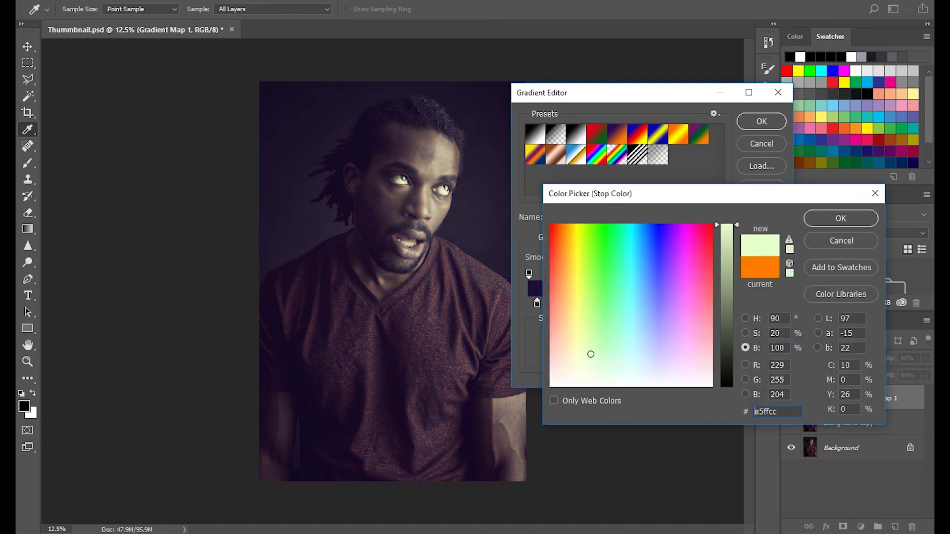
left_click(760, 267)
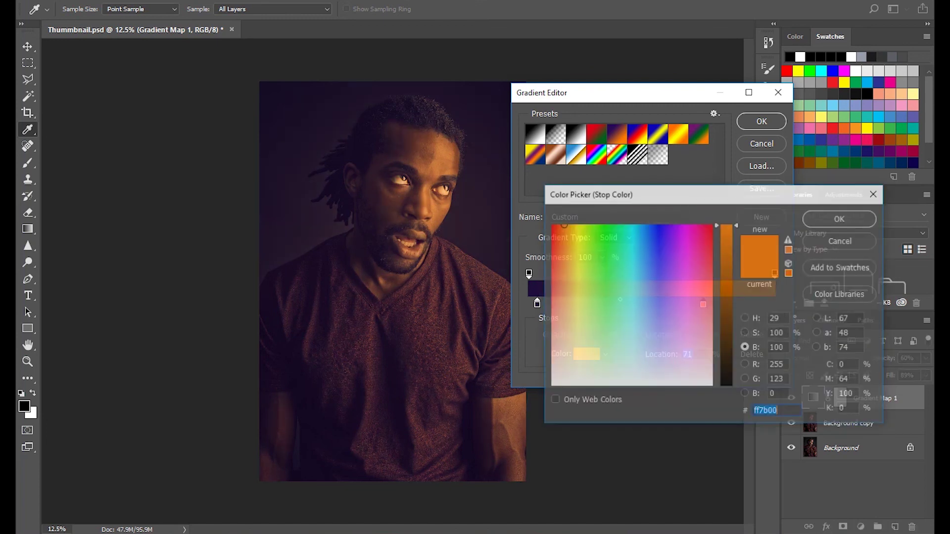
type("d66700")
left_click_drag(727, 256, 727, 256)
Step: Lower the saturation of the orange stop's color to 80%, and apply the color and the edited gradient
left_click(746, 333)
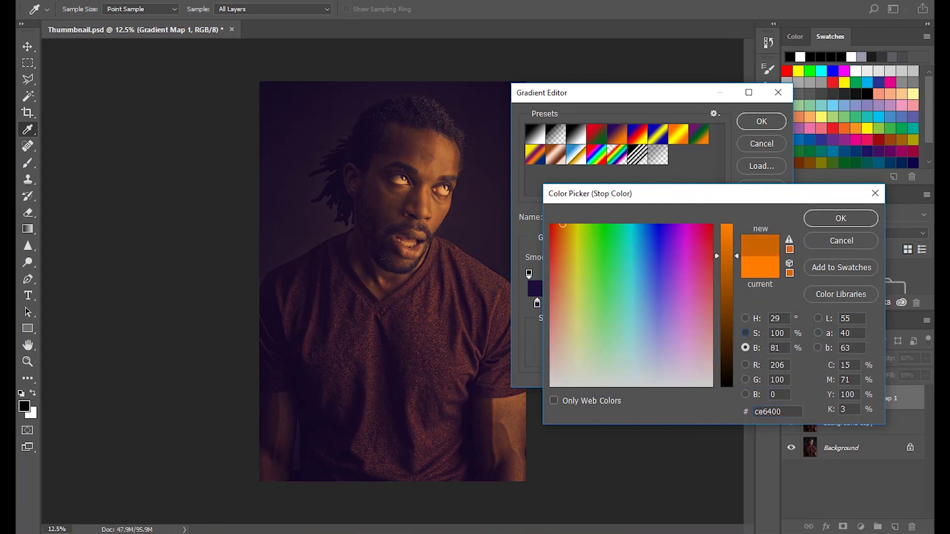
left_click_drag(727, 225, 727, 258)
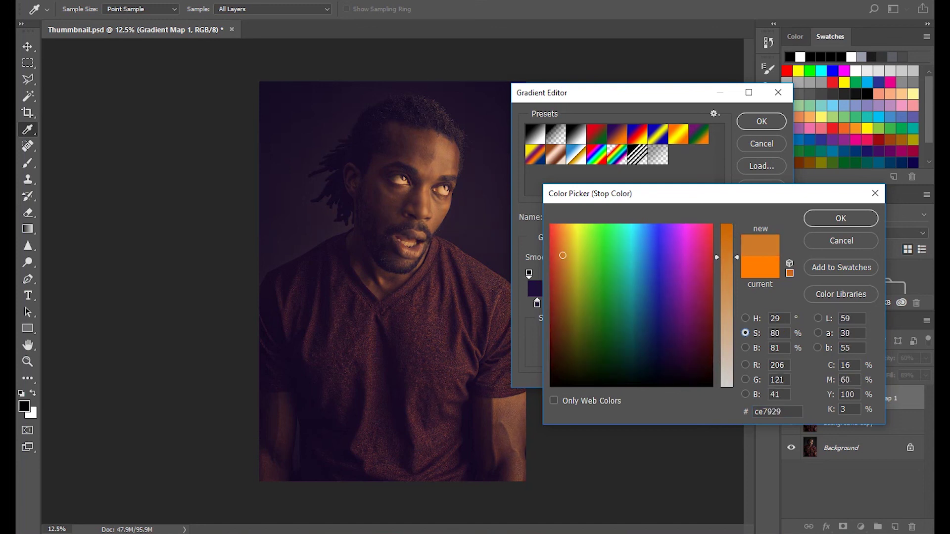
left_click(841, 219)
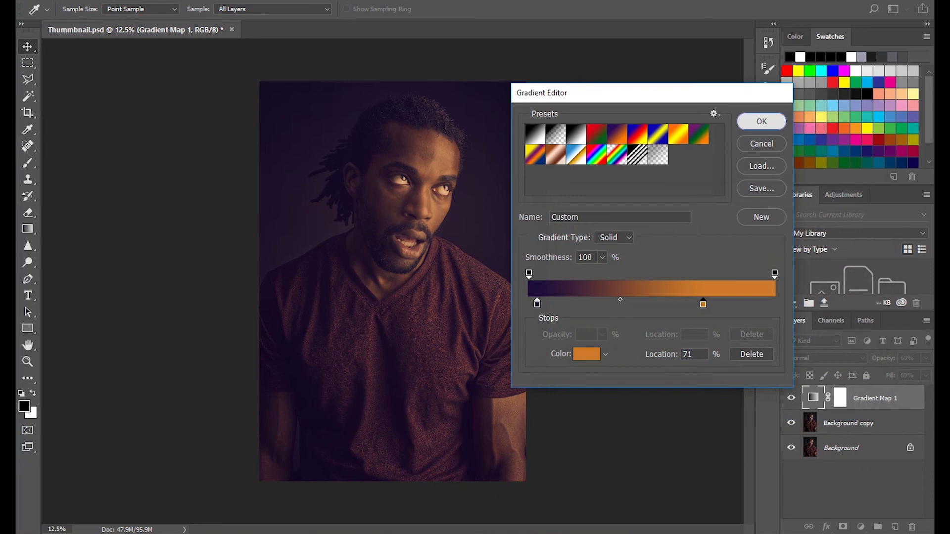
left_click(761, 121)
Step: Set the Gradient Map layer's opacity to 56% and compare the photo with and without the gradient map
left_click(907, 358)
type("55")
key("Return")
type("54")
key("Down")
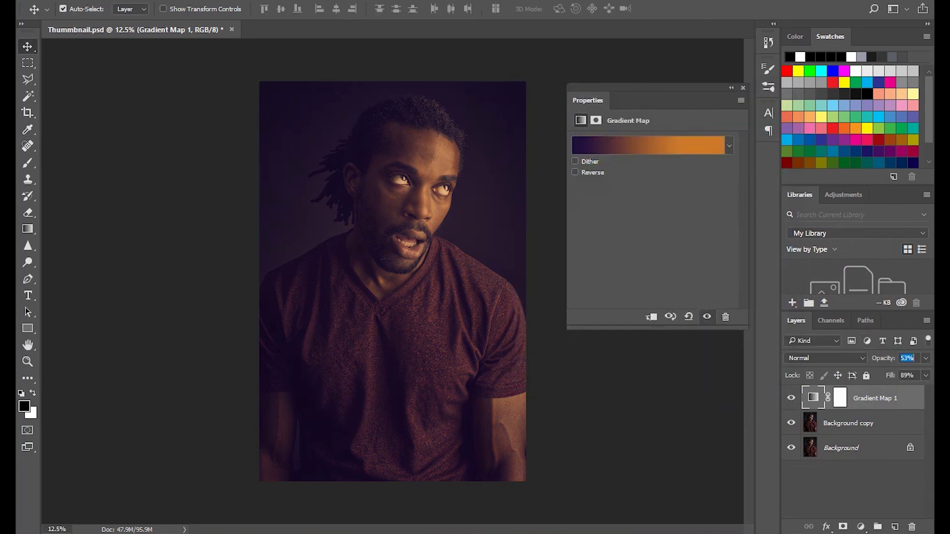
left_click_drag(883, 358, 880, 359)
left_click(743, 89)
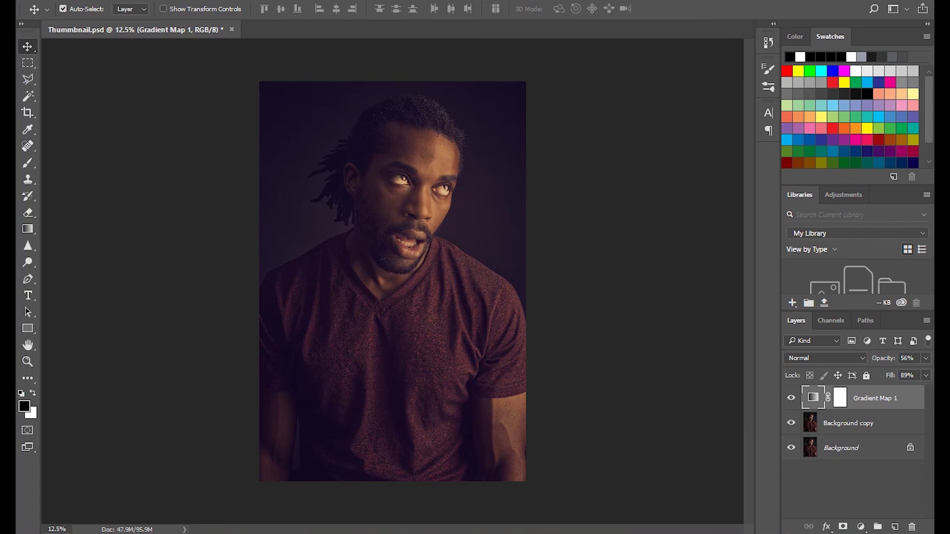
key("ctrl+comma")
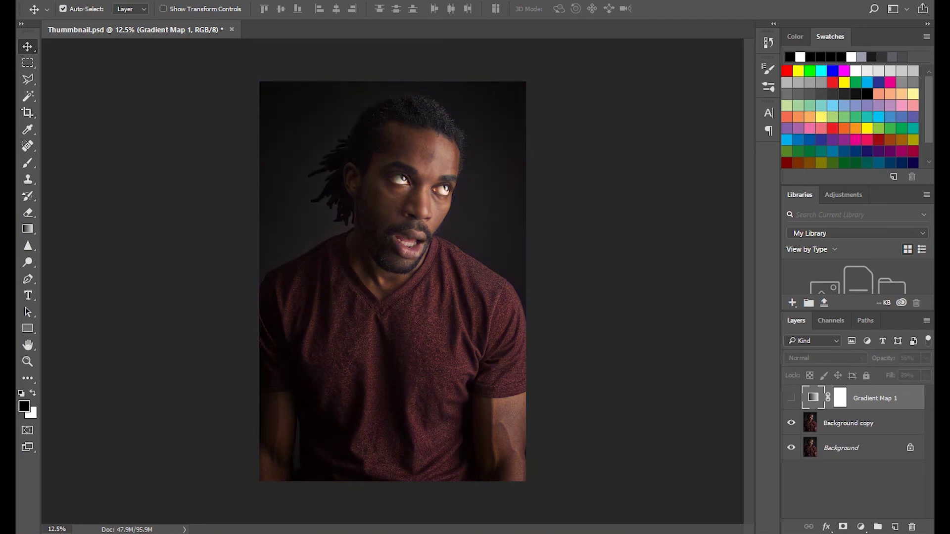
key("ctrl+comma")
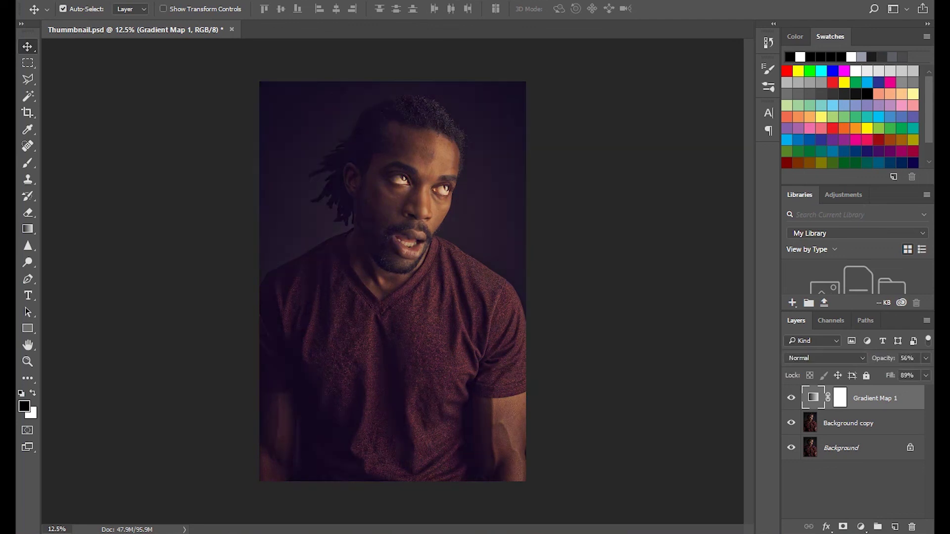